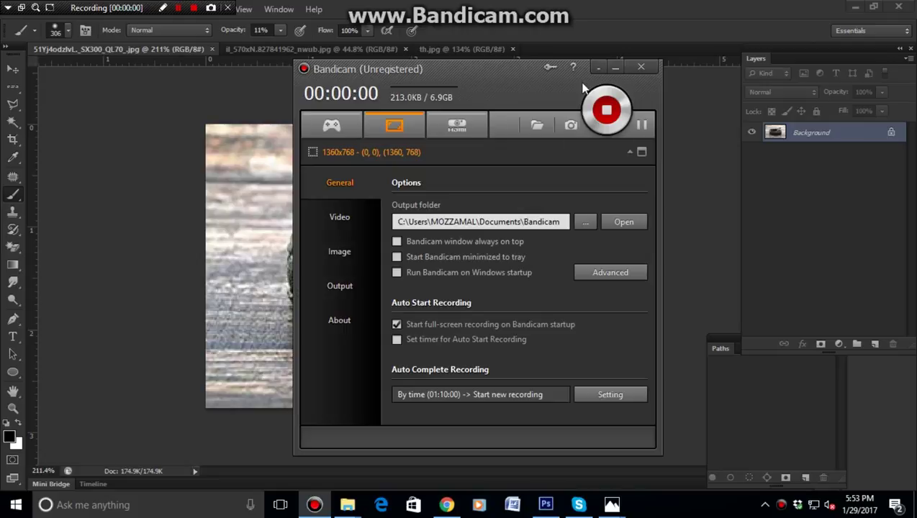
- Minimize the Bandicam recorder window and zoom into the bracelet image
click(612, 66)
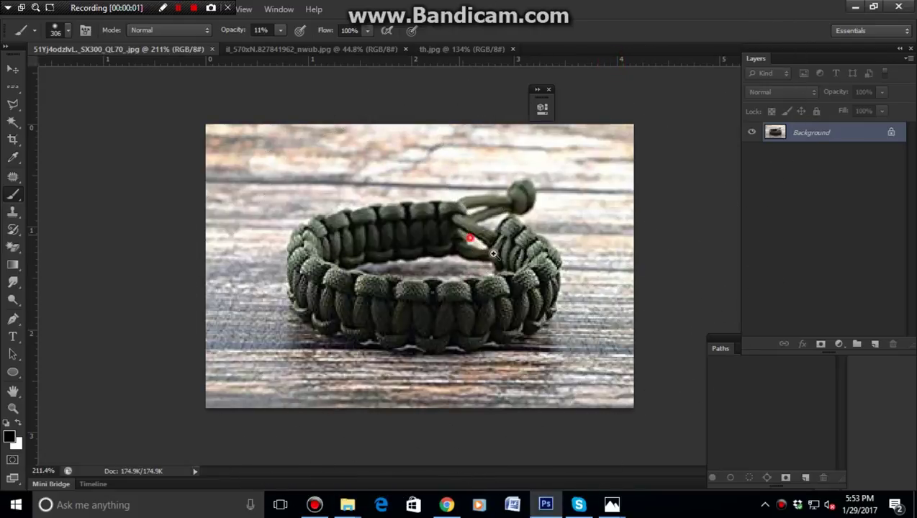
scroll(439, 217, up, 3)
scroll(439, 216, down, 5)
scroll(523, 307, up, 3)
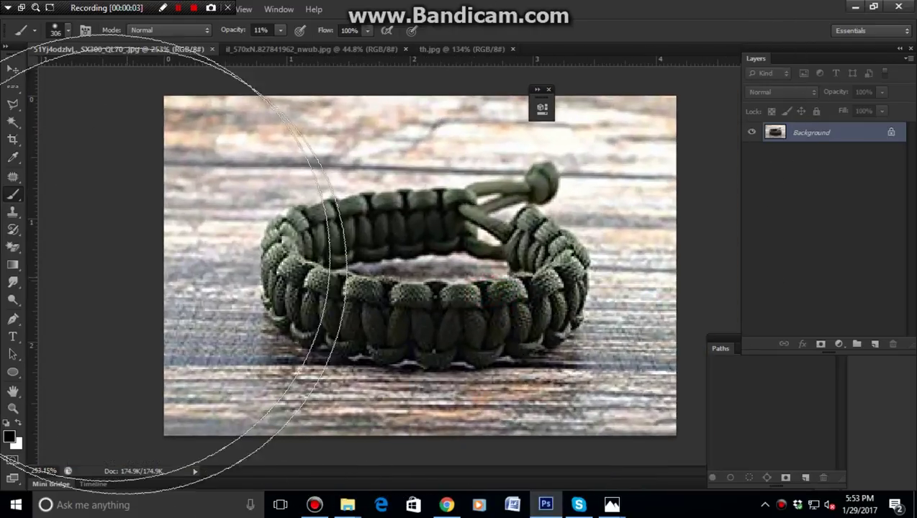
- Pick the Pen tool in Path mode and place the first anchor on the bracelet's bottom edge
click(13, 319)
scroll(408, 344, up, 2)
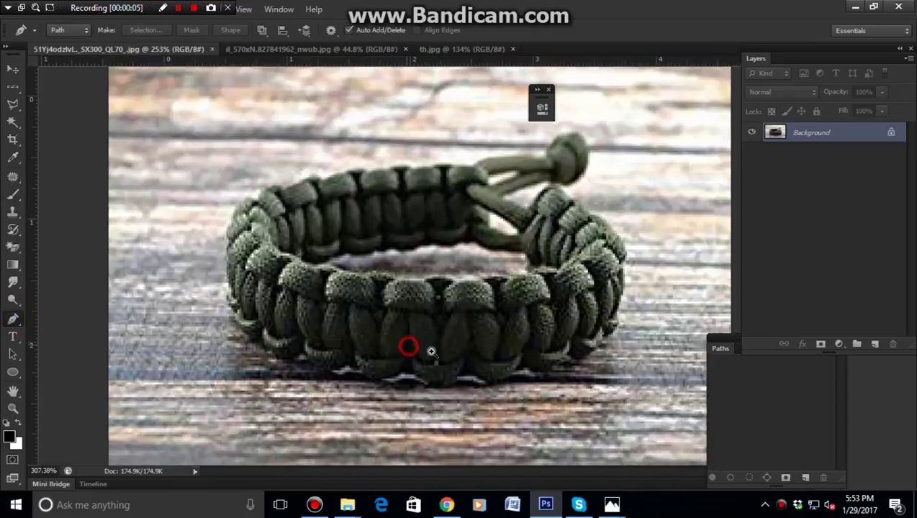
scroll(418, 374, up, 1)
click(404, 367)
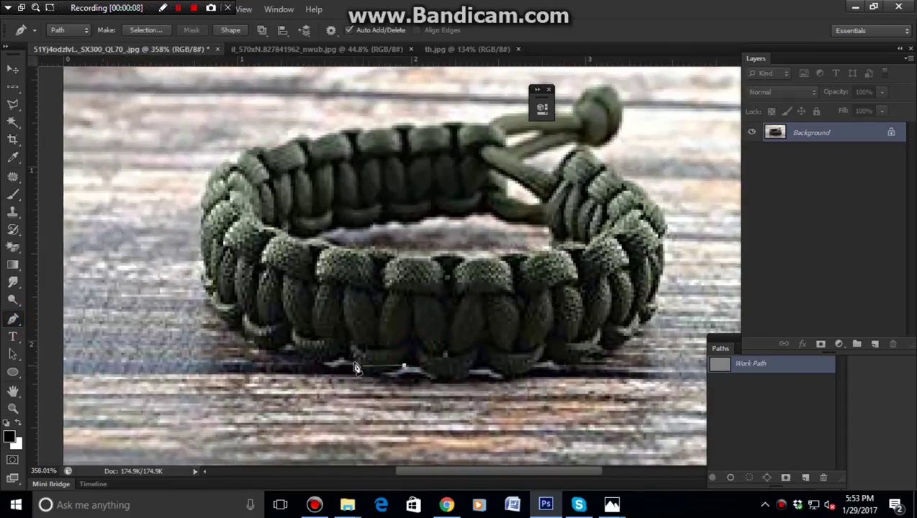
- Trace curved Pen anchors along the bottom-left edge, up the left side and across the top
drag(356, 360, 341, 340)
click(341, 359)
mouse_move(293, 351)
mouse_down()
mouse_move(283, 332)
mouse_move(229, 333)
mouse_up()
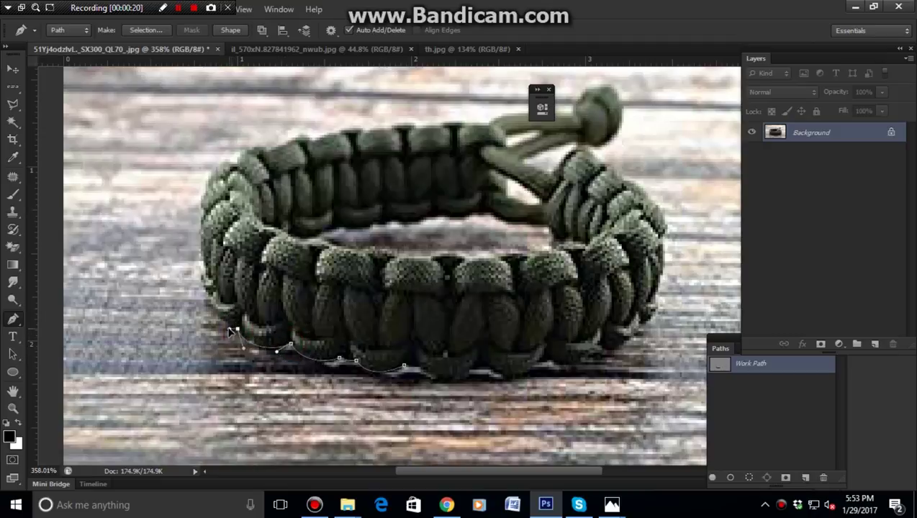
drag(205, 296, 206, 293)
click(207, 175)
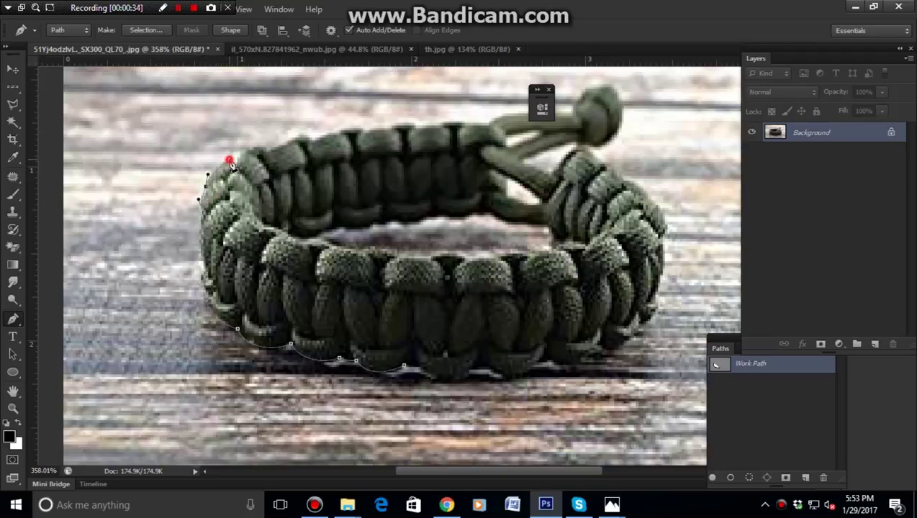
mouse_move(229, 161)
mouse_down()
mouse_move(240, 151)
mouse_move(287, 157)
mouse_move(370, 128)
mouse_up()
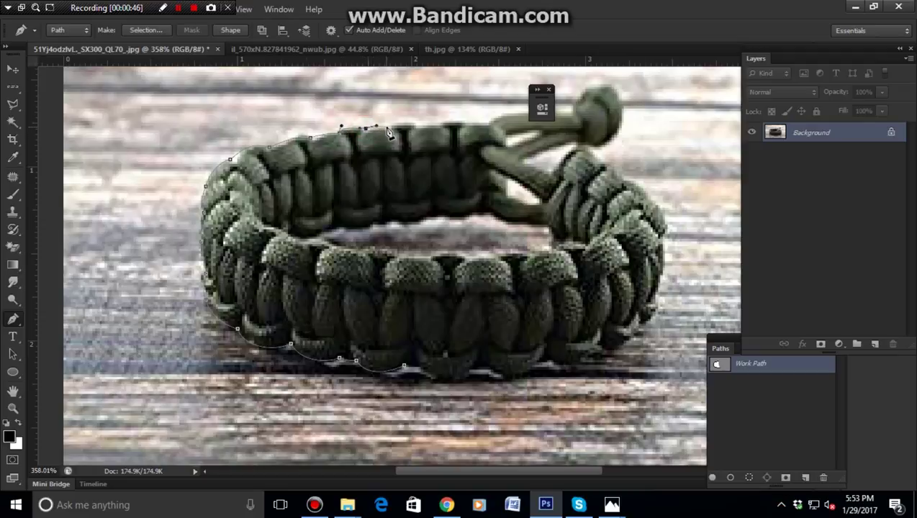
mouse_move(403, 123)
mouse_down()
mouse_move(423, 134)
mouse_move(439, 121)
mouse_move(471, 127)
mouse_move(401, 190)
mouse_up()
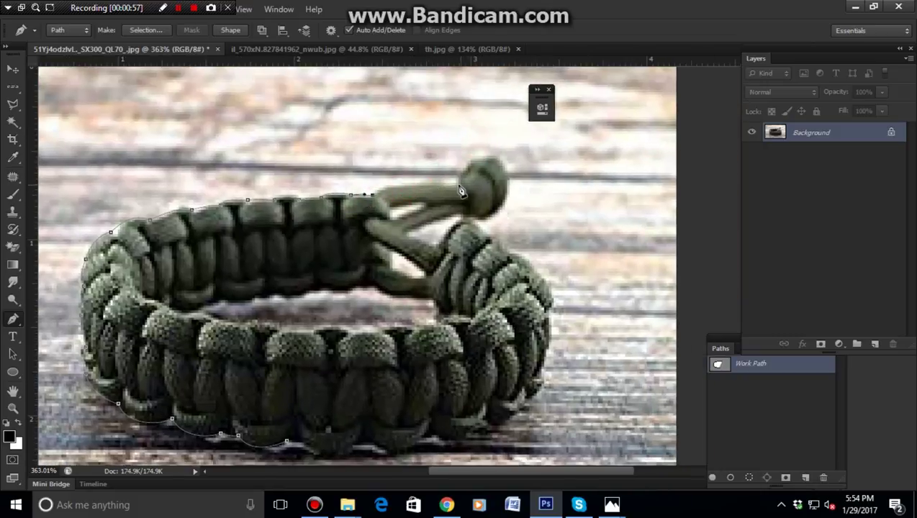
- Run the path up over the clasp loop and around the edge of the knot
mouse_move(459, 186)
mouse_down()
mouse_move(537, 193)
mouse_move(463, 175)
mouse_up()
mouse_move(464, 171)
mouse_down()
mouse_move(470, 154)
mouse_move(497, 156)
mouse_up()
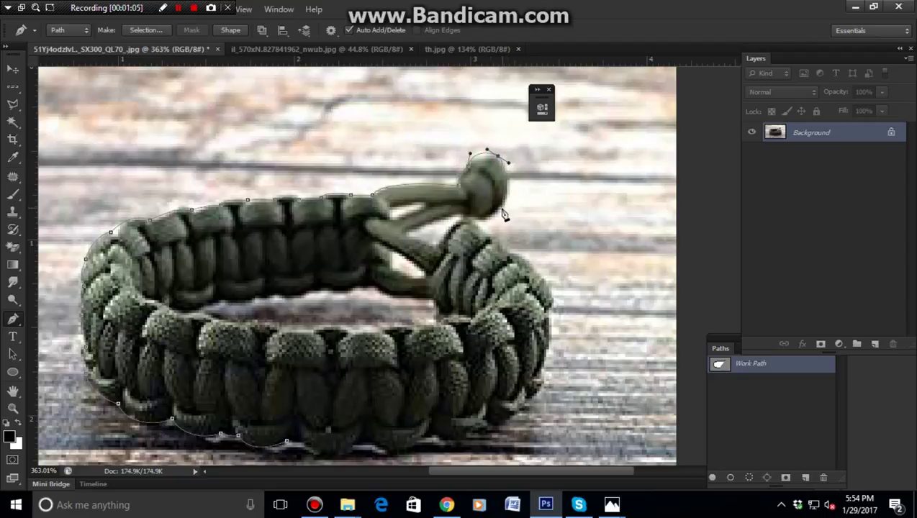
mouse_move(497, 208)
mouse_down()
mouse_move(485, 224)
mouse_move(458, 216)
mouse_up()
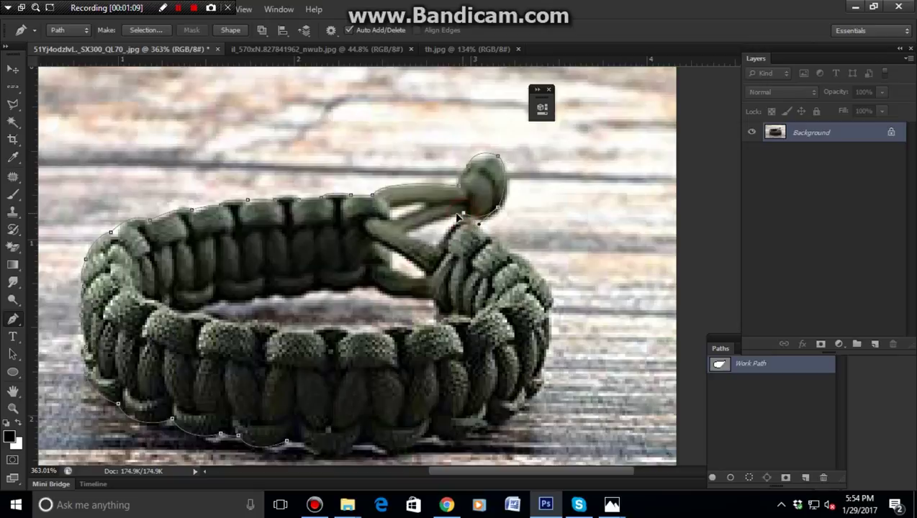
click(405, 228)
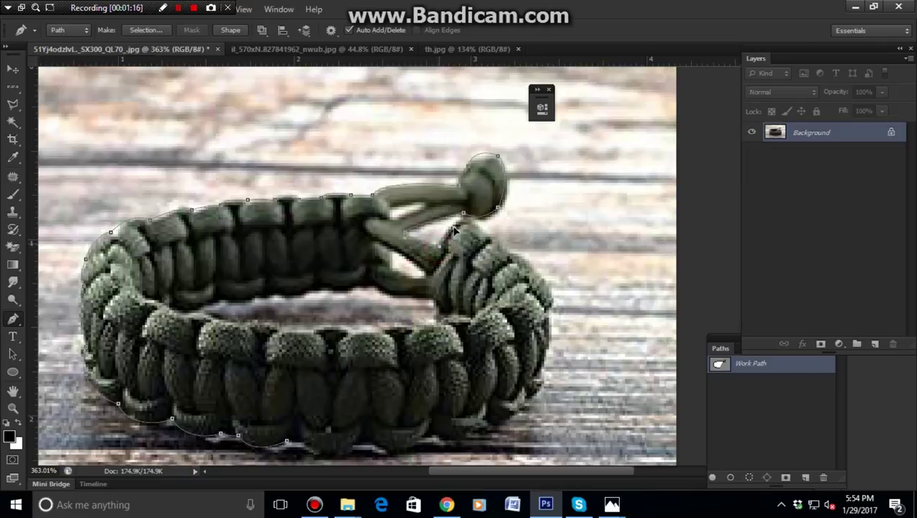
click(475, 225)
click(488, 239)
click(510, 259)
- Continue the path down the bracelet's right edge to its bottom-right corner
click(534, 272)
click(551, 280)
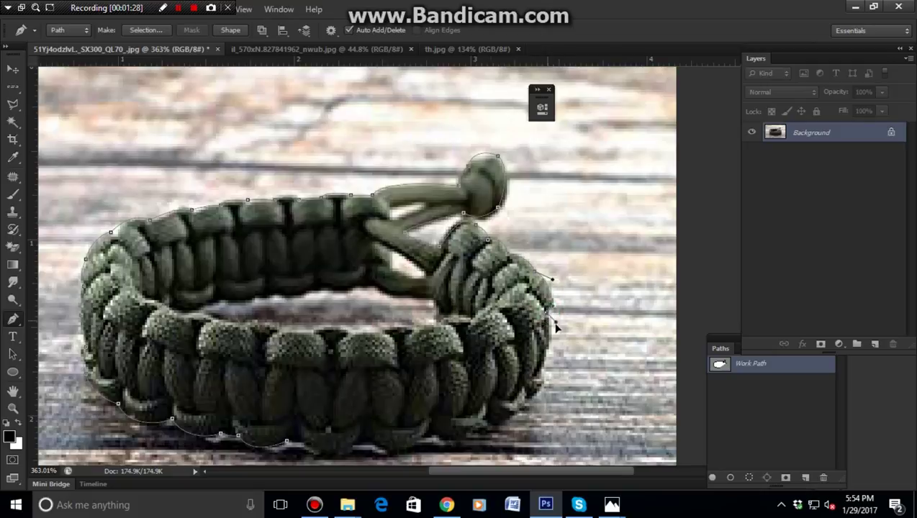
click(542, 374)
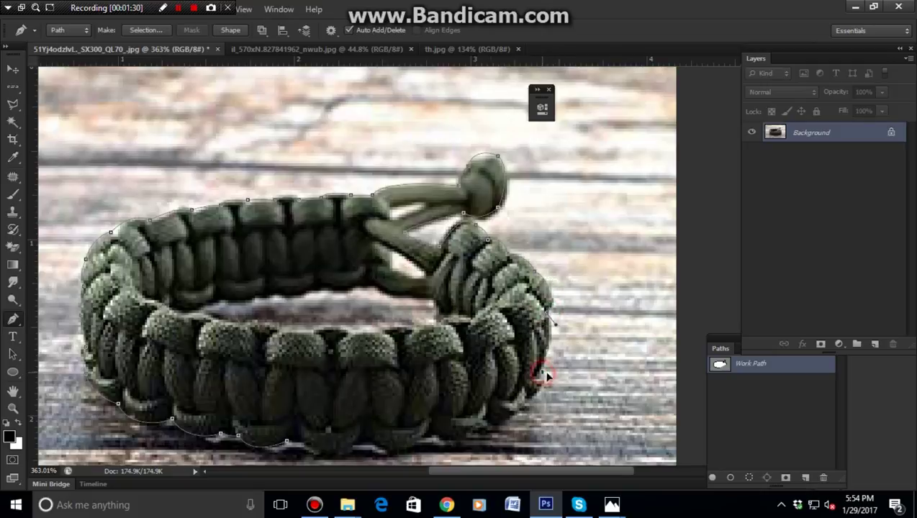
click(530, 396)
- Curve the path around the bottom-right corner and along the bottom edge, closing the outer outline
alt+scroll(522, 403, up, 1)
scroll(544, 346, down, 2)
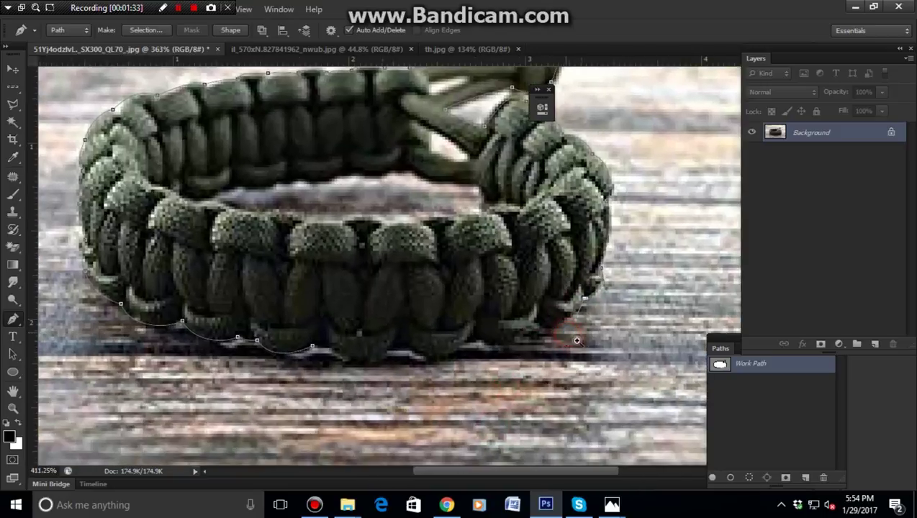
drag(542, 327, 467, 334)
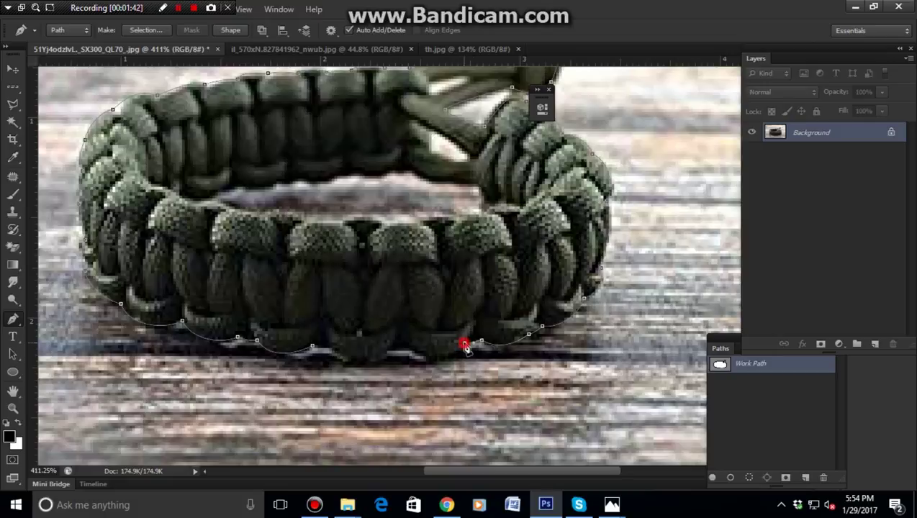
drag(418, 352, 405, 338)
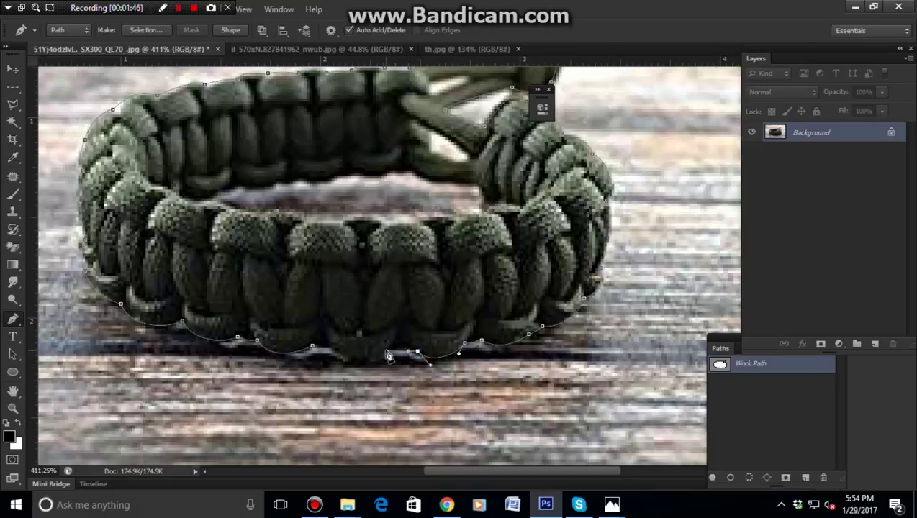
click(388, 352)
mouse_move(354, 363)
mouse_down()
mouse_move(344, 368)
mouse_move(322, 352)
mouse_up()
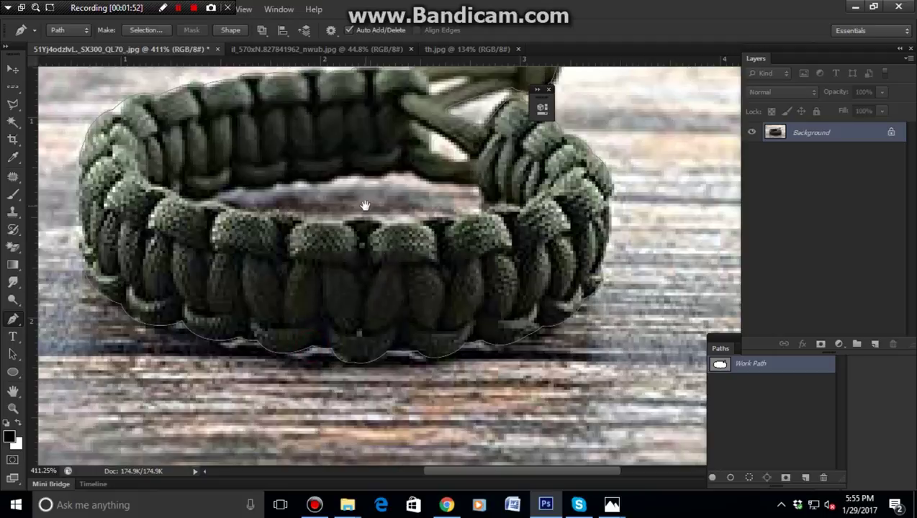
drag(365, 209, 366, 269)
- Try outlining the gap under the clasp, then undo the misplaced segment
scroll(436, 160, up, 1)
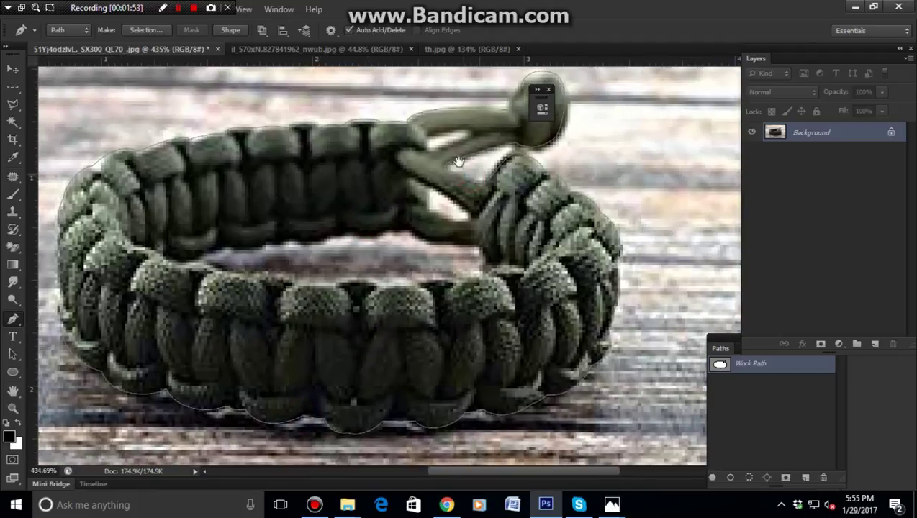
click(426, 136)
drag(479, 133, 494, 145)
ctrl+click(428, 150)
click(418, 173)
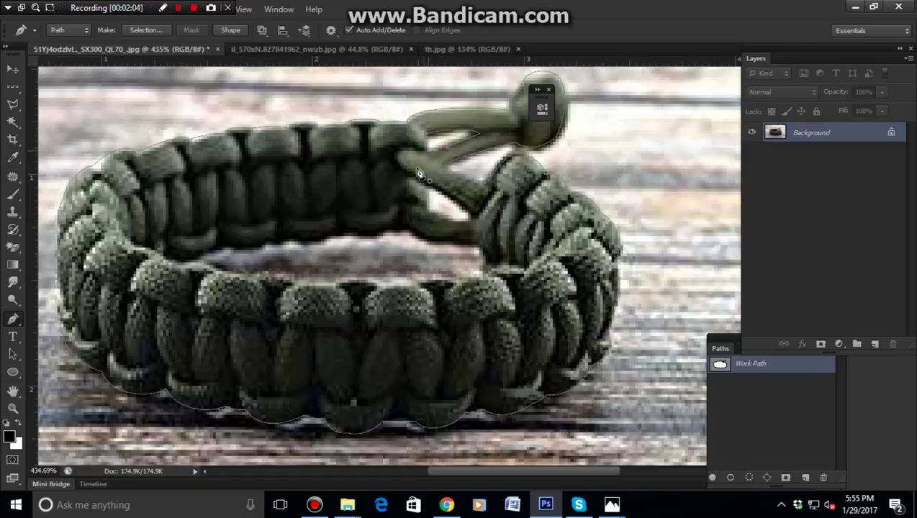
click(472, 214)
click(429, 187)
drag(428, 213, 432, 218)
key(ctrl+z)
- Start the inner-opening outline and trace its back edge leftward
scroll(492, 257, up, 1)
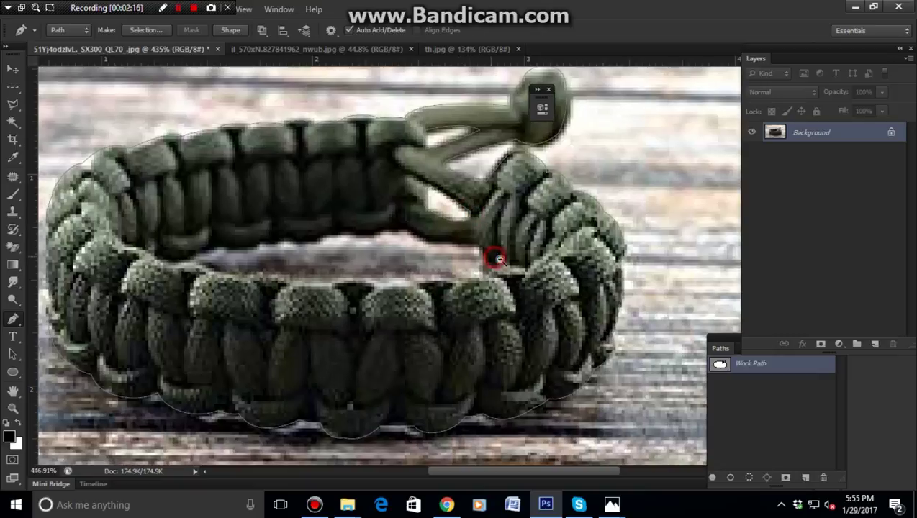
click(477, 247)
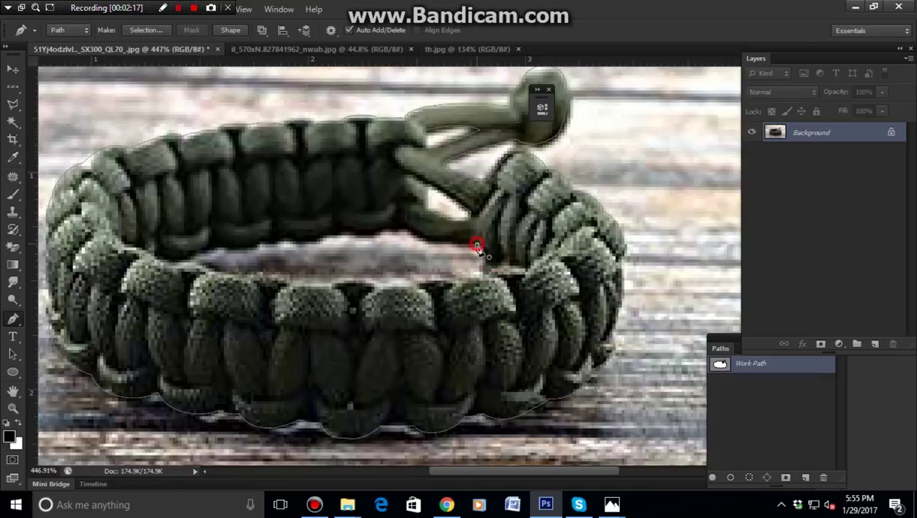
click(399, 229)
click(380, 230)
click(355, 234)
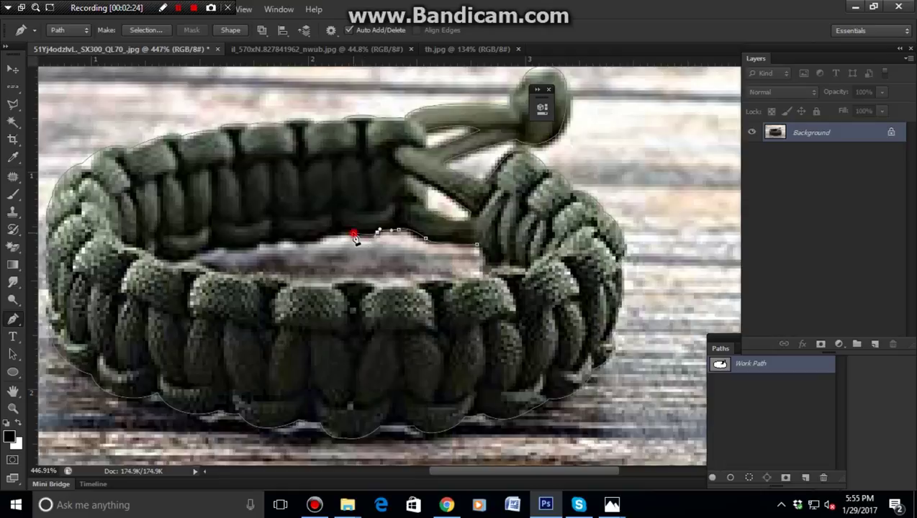
click(327, 235)
click(292, 241)
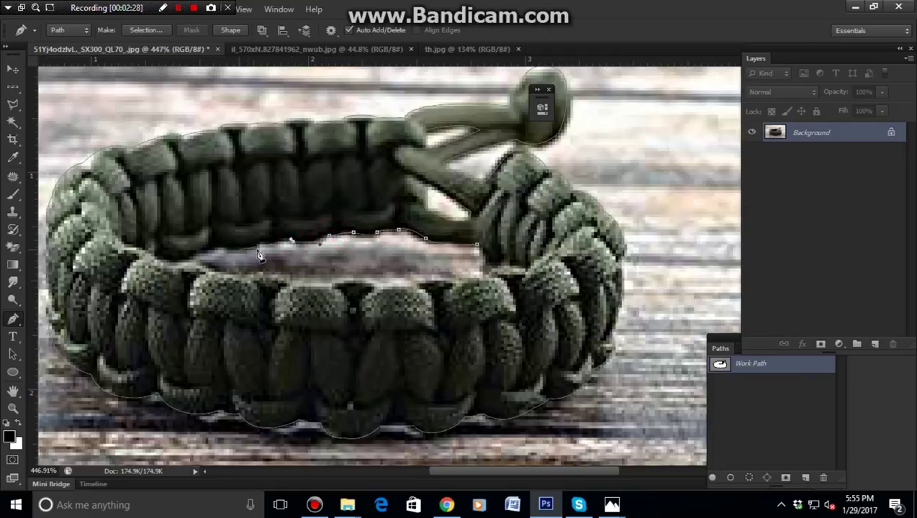
click(276, 244)
click(257, 245)
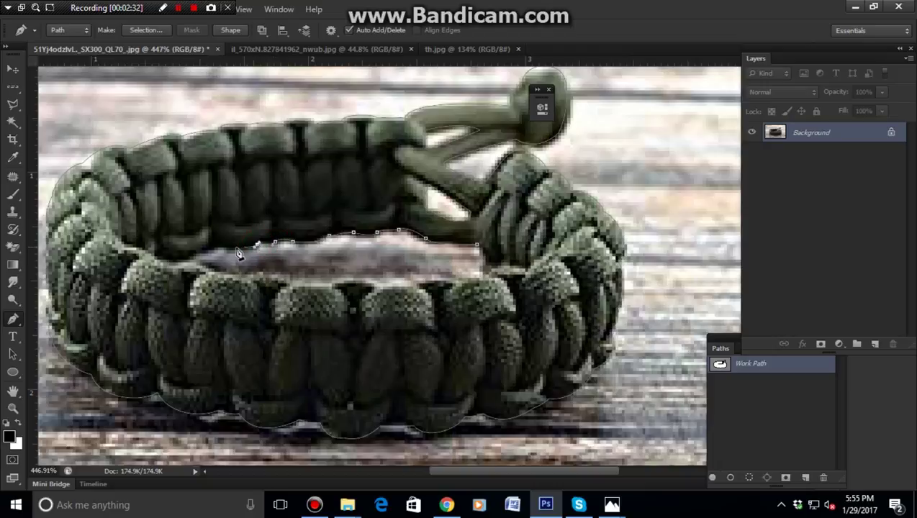
- Round the opening's left end, trace its front edge back and close the subpath on its first anchor
click(222, 249)
click(215, 249)
click(198, 255)
click(187, 256)
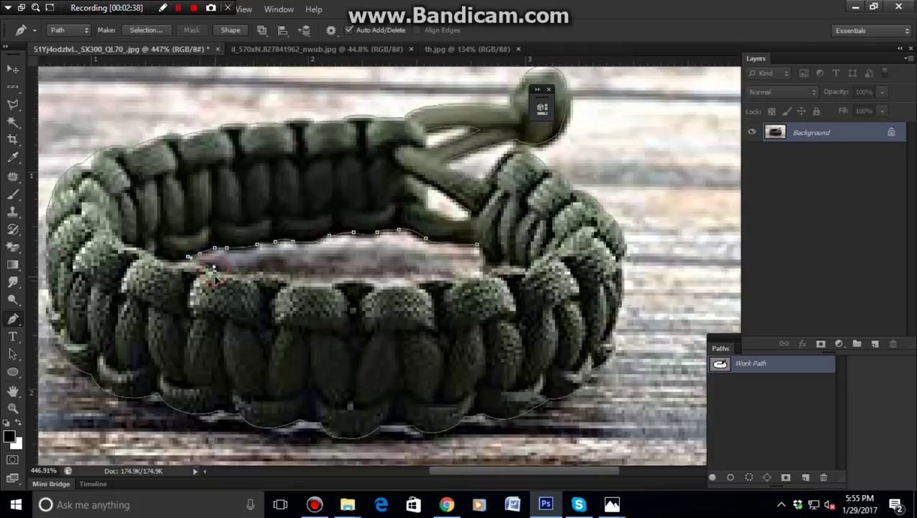
drag(247, 271, 315, 271)
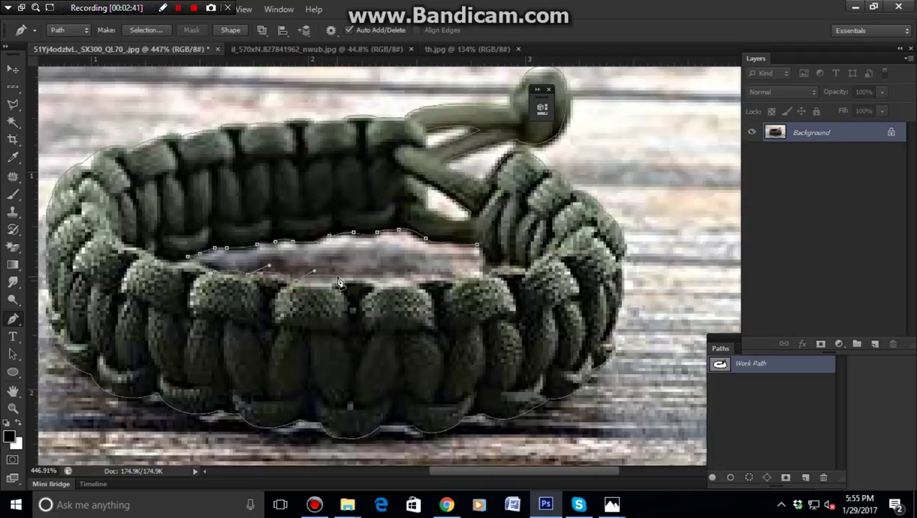
click(385, 282)
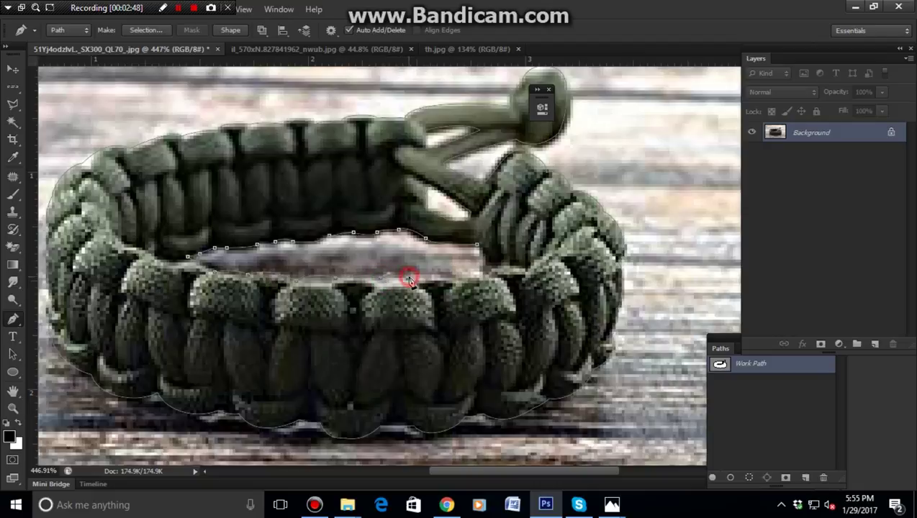
click(488, 263)
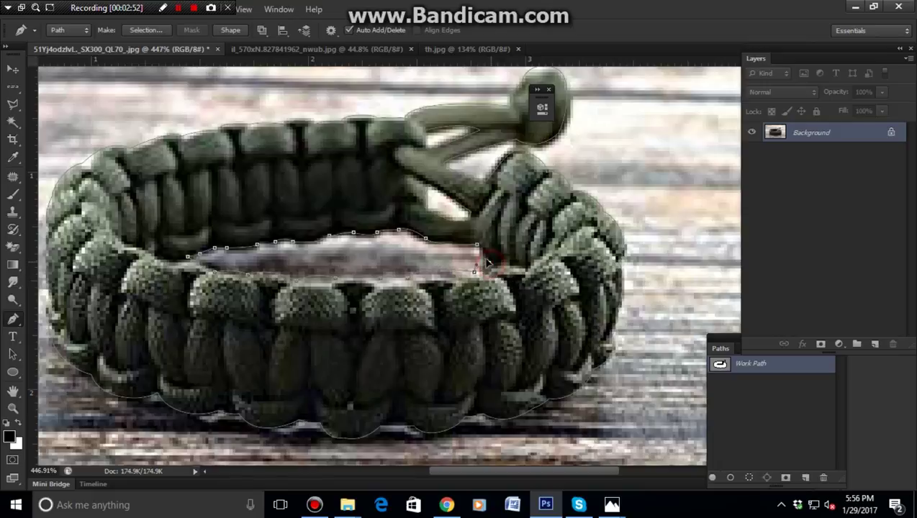
click(477, 250)
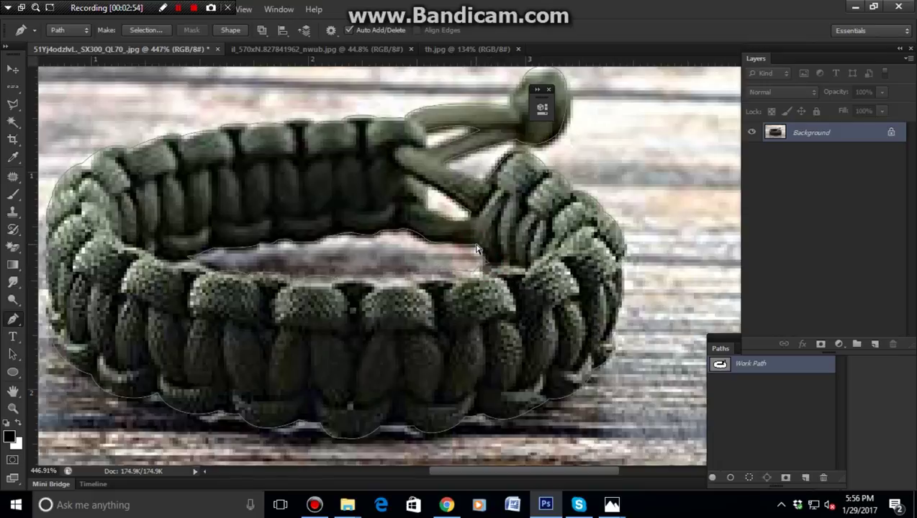
- Turn the path into a feathered selection and copy the bracelet onto new layers
key(ctrl+Return)
key(shift+F6)
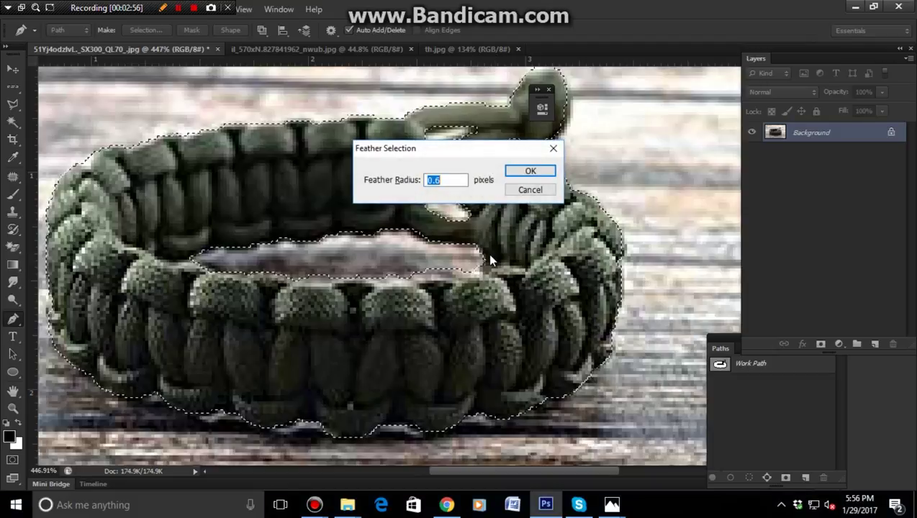
key(Return)
key(ctrl+j)
key(ctrl+j)
key(ctrl+j)
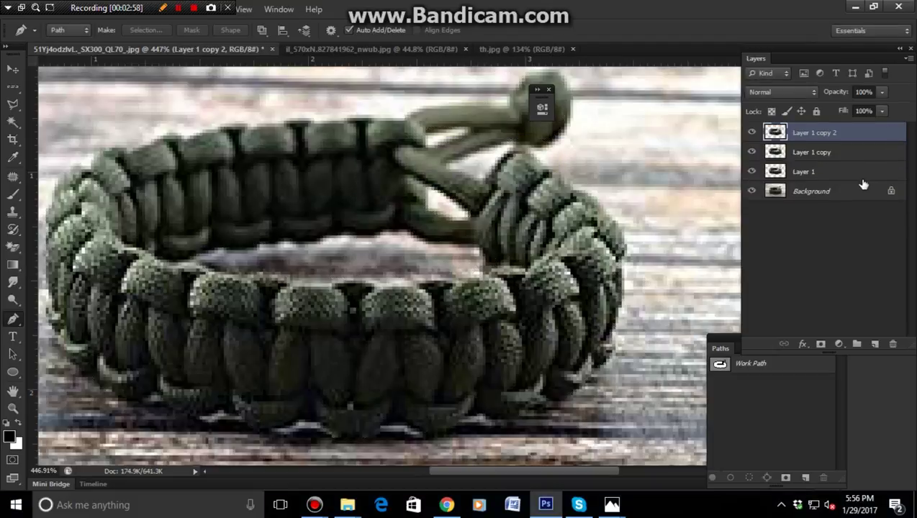
- Fill Layer 1 with solid white as the backdrop and zoom out
click(861, 174)
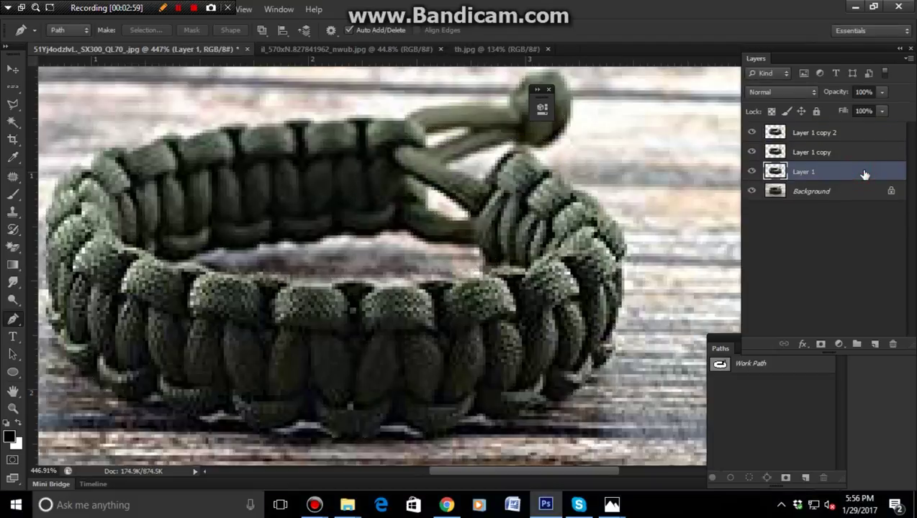
key(ctrl+BackSpace)
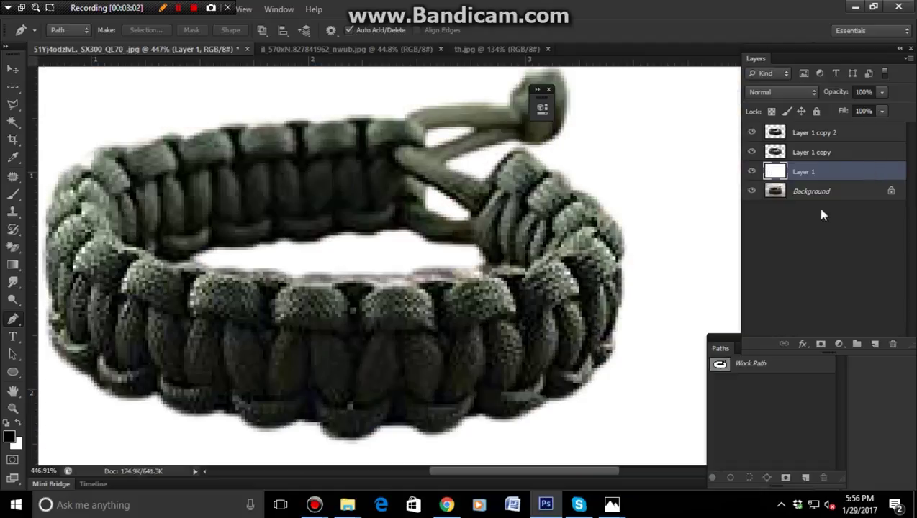
mouse_move(547, 288)
mouse_down()
mouse_move(535, 301)
mouse_move(487, 277)
mouse_move(522, 301)
mouse_move(657, 278)
mouse_up()
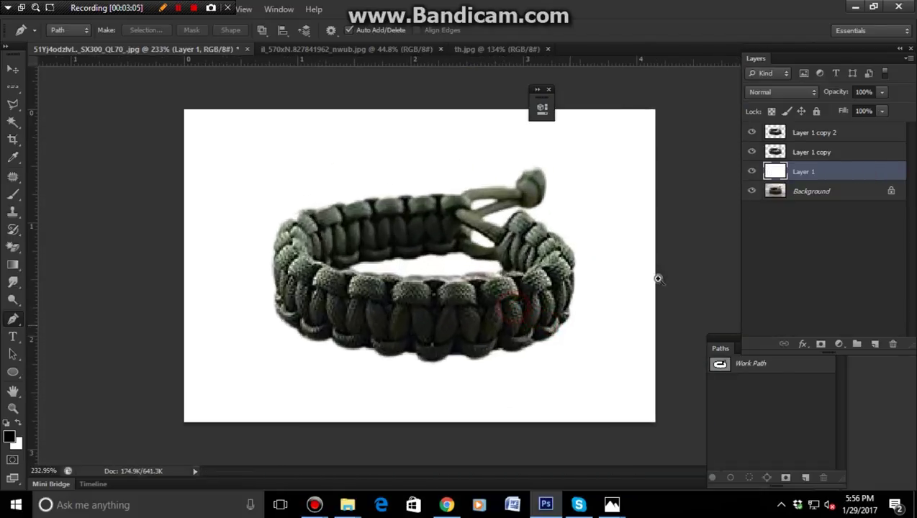
- Solo the Background layer to compare with the original wood photo, then restore all layers
alt+click(752, 190)
alt+click(753, 191)
alt+click(752, 191)
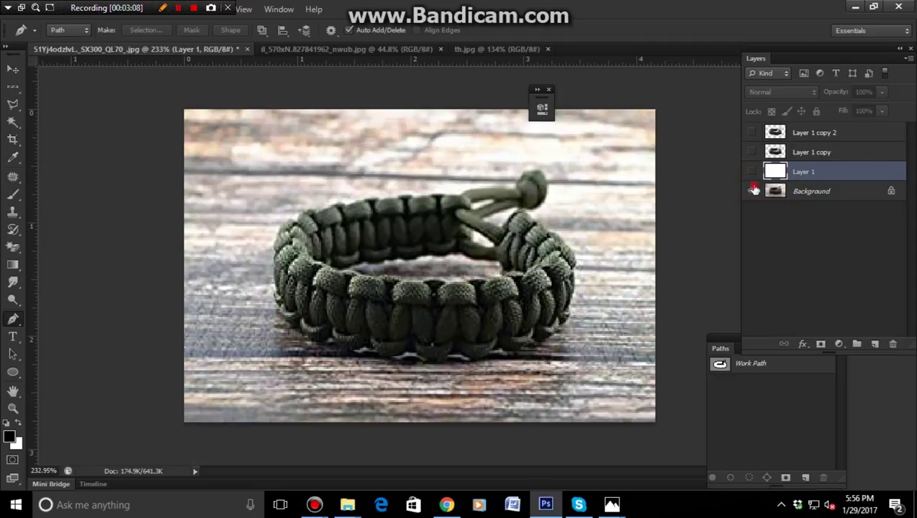
alt+click(752, 191)
alt+click(752, 191)
alt+click(753, 191)
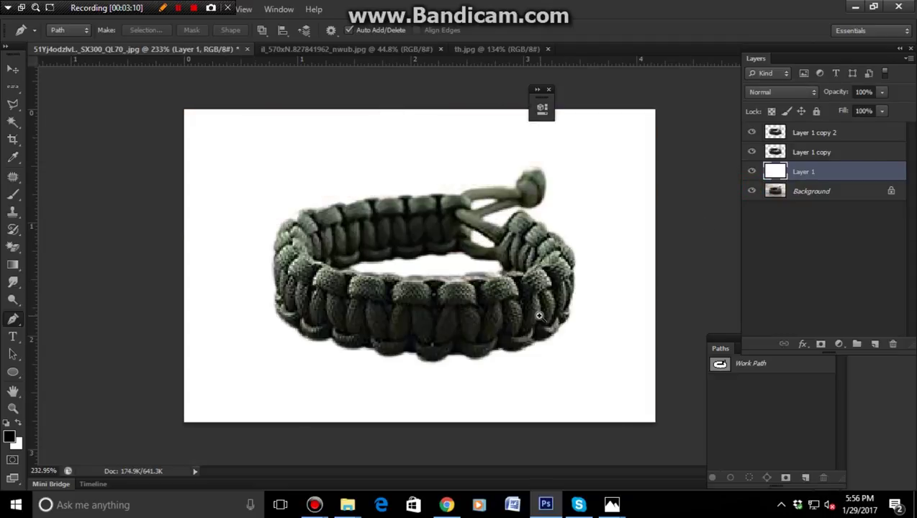
mouse_move(538, 315)
mouse_down()
mouse_move(522, 301)
mouse_move(528, 287)
mouse_move(570, 301)
mouse_up()
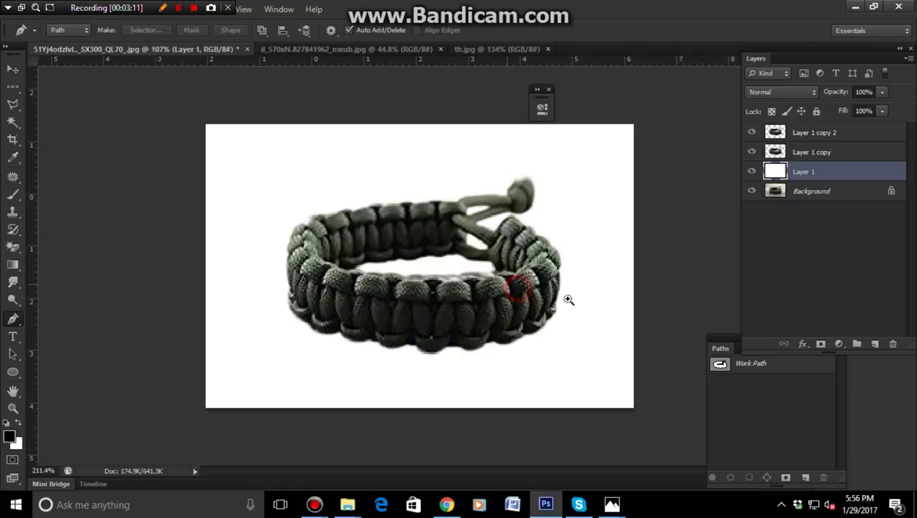
- Select Layer 1 copy 2, zoom in on the bracelet and show the adjustment layer list
click(816, 132)
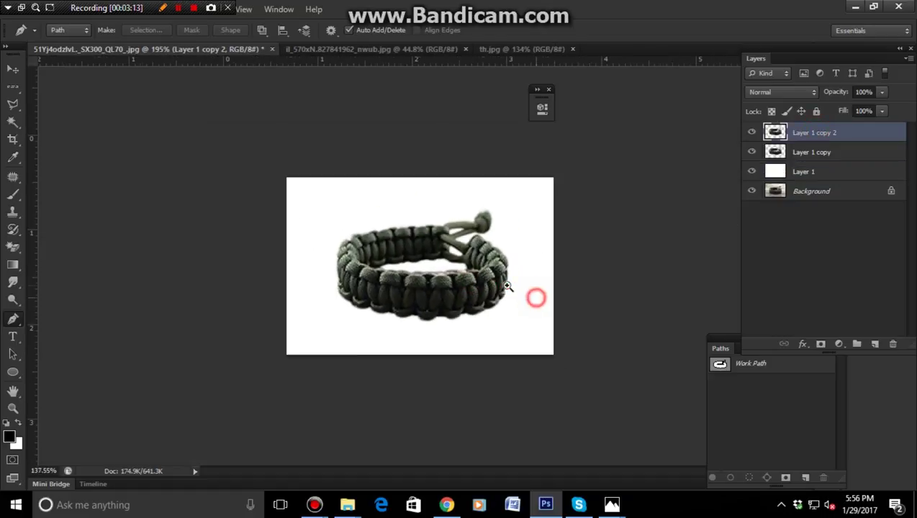
mouse_move(536, 299)
mouse_down()
mouse_move(563, 311)
mouse_move(188, 400)
mouse_up()
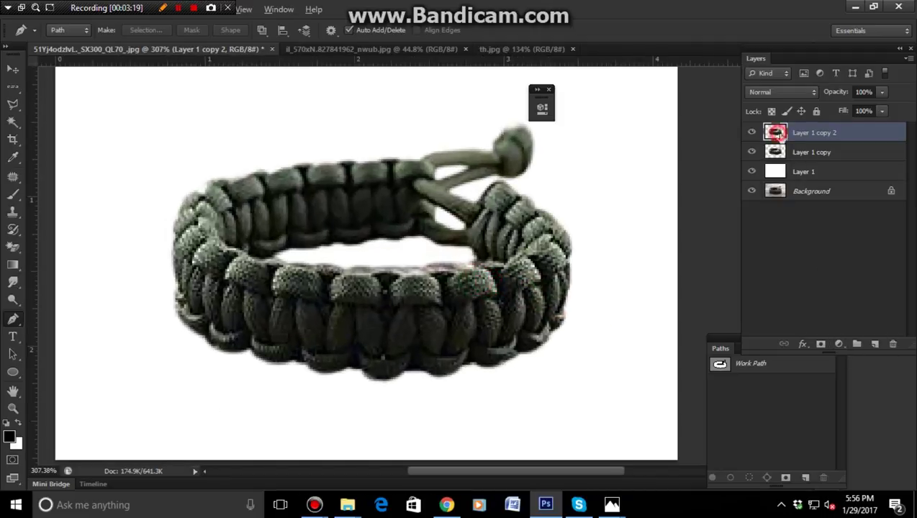
click(839, 344)
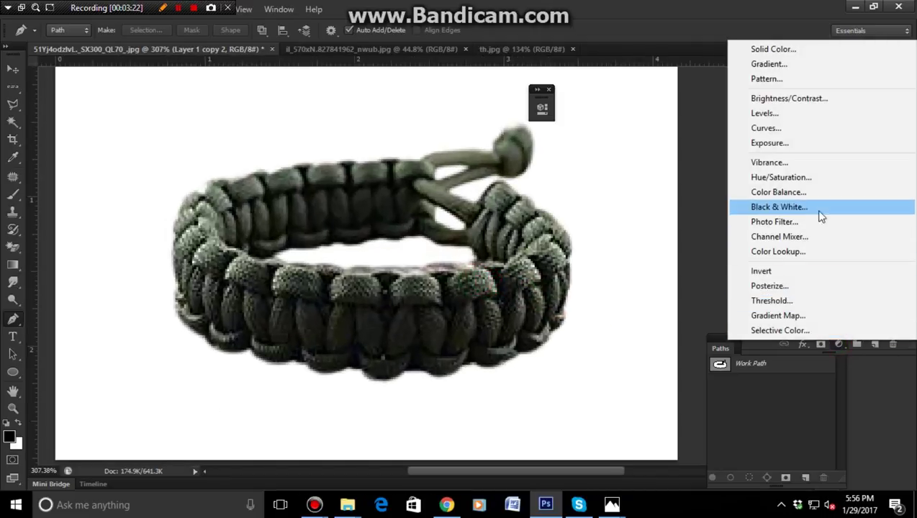
- Load the bracelet selection and add a Levels adjustment with input levels 6, 1.00 and 221
click(643, 219)
ctrl+click(776, 133)
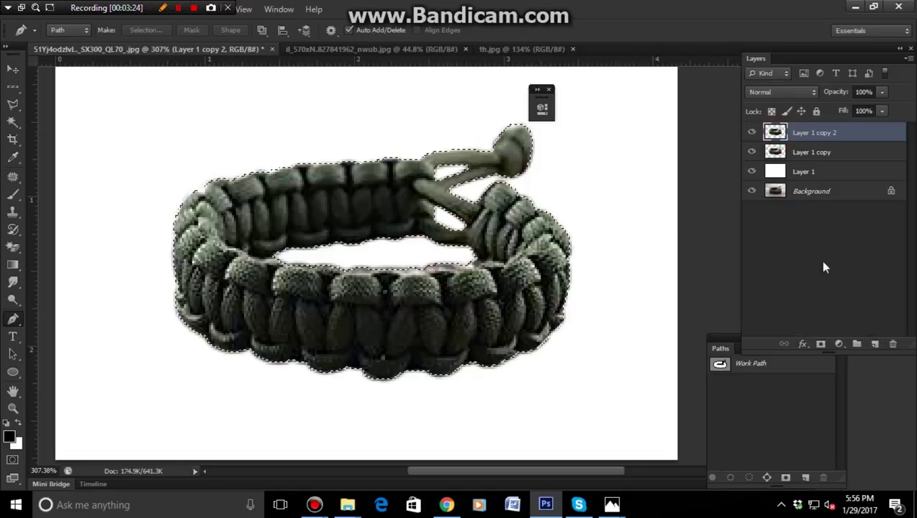
click(839, 345)
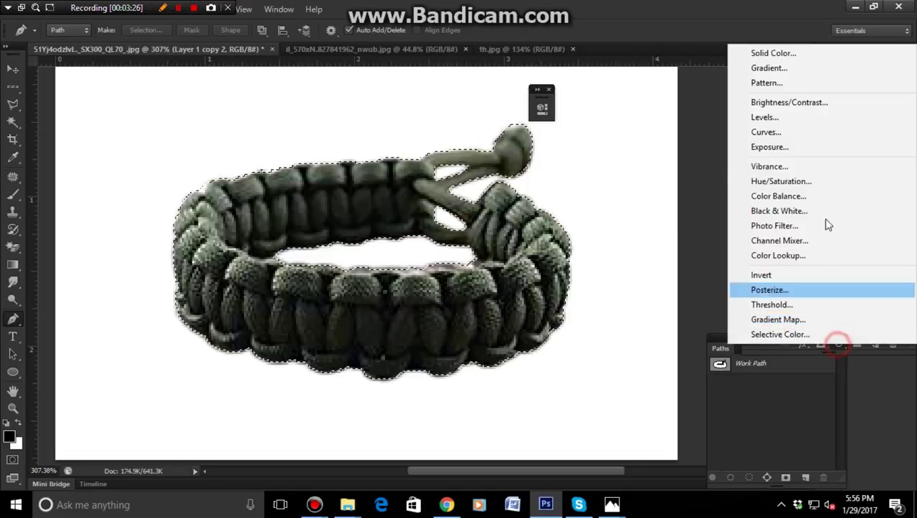
click(790, 119)
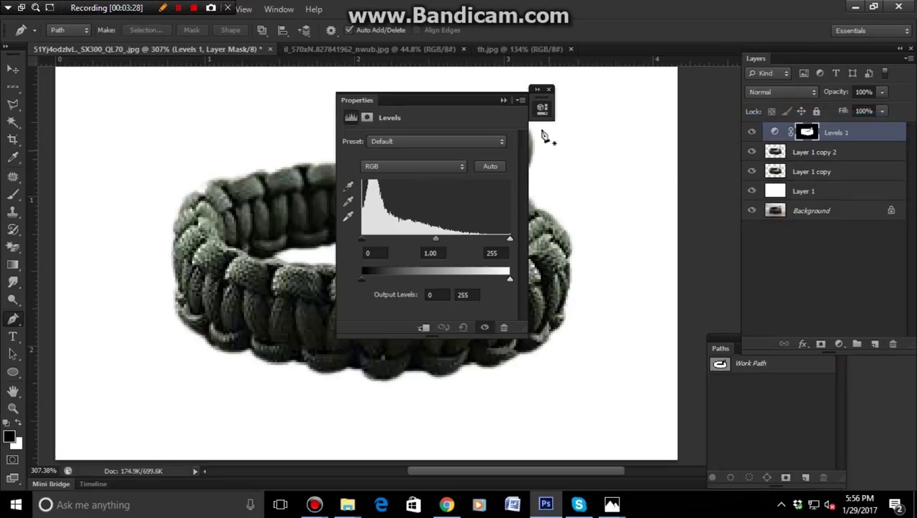
mouse_move(472, 101)
mouse_down()
mouse_move(672, 97)
mouse_move(665, 82)
mouse_up()
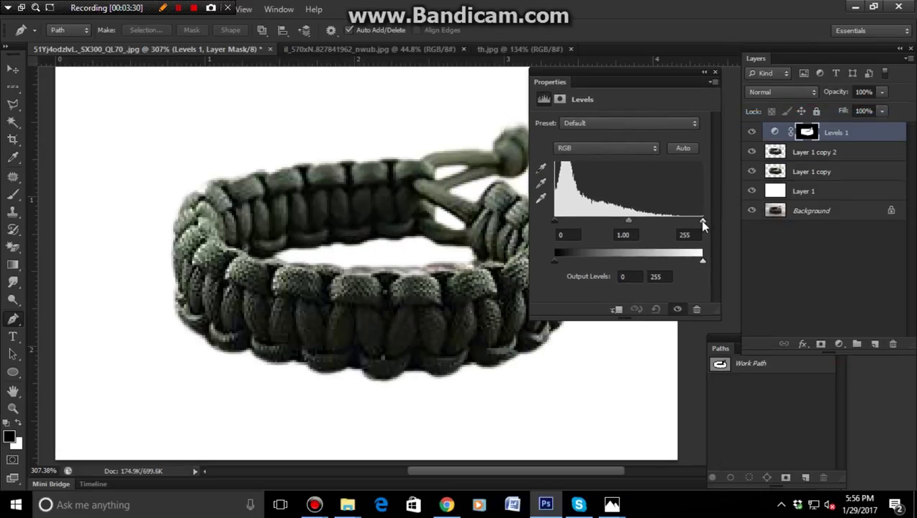
drag(704, 225, 685, 230)
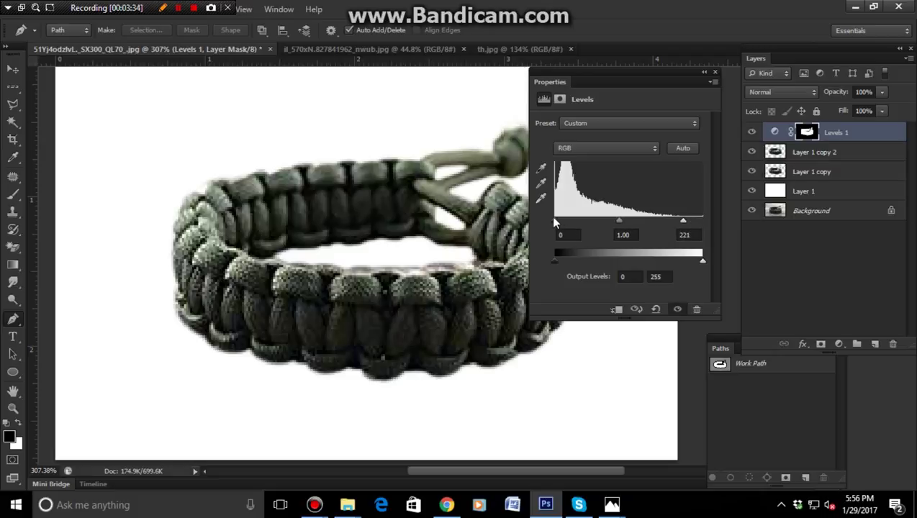
drag(554, 221, 564, 224)
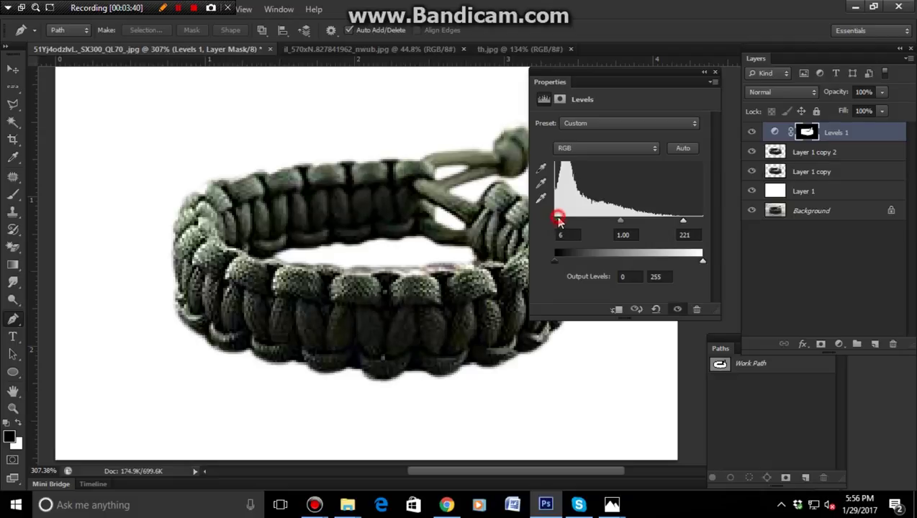
click(704, 74)
key(ctrl+0)
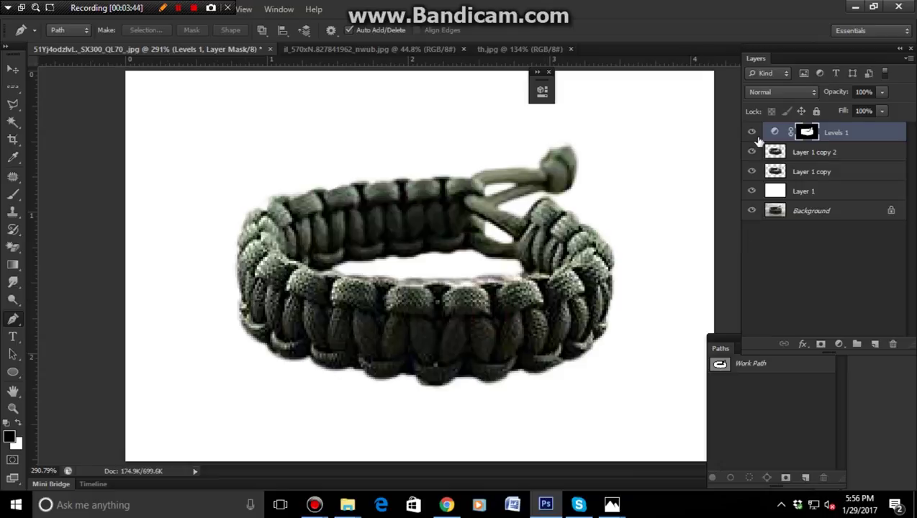
- Toggle Levels 1 on and off to compare, then add a vector mask with the bracelet selection loaded
click(751, 133)
click(752, 134)
click(751, 134)
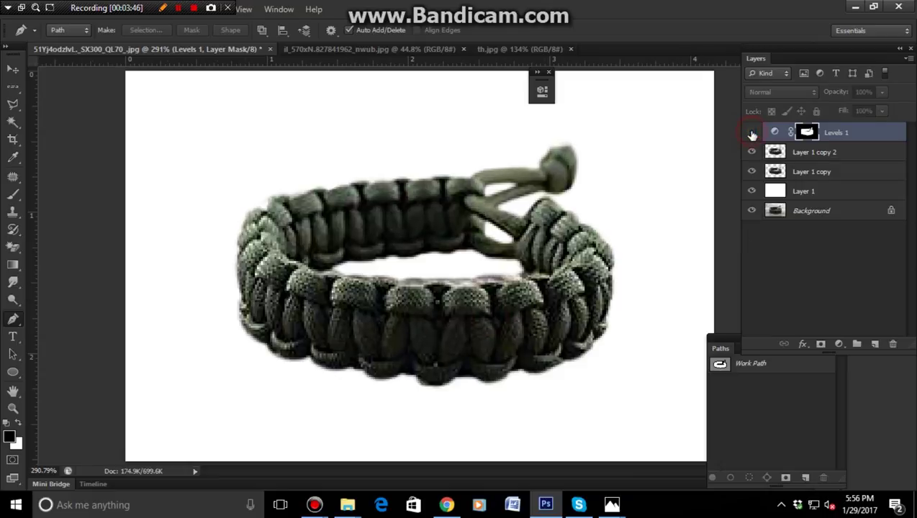
click(752, 134)
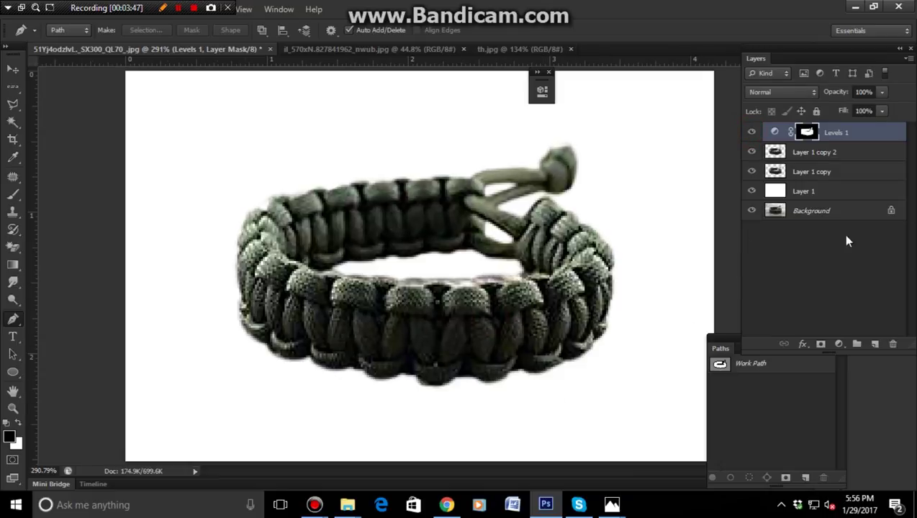
click(822, 345)
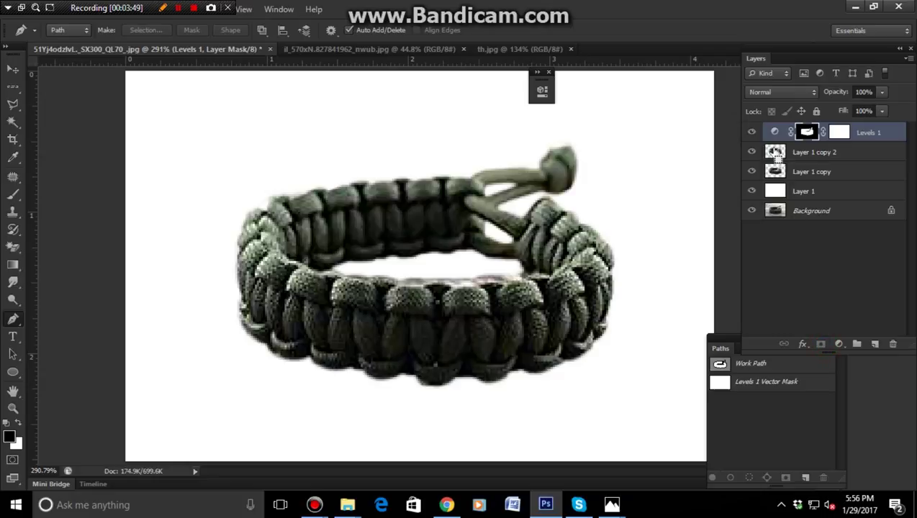
ctrl+click(776, 152)
key(x)
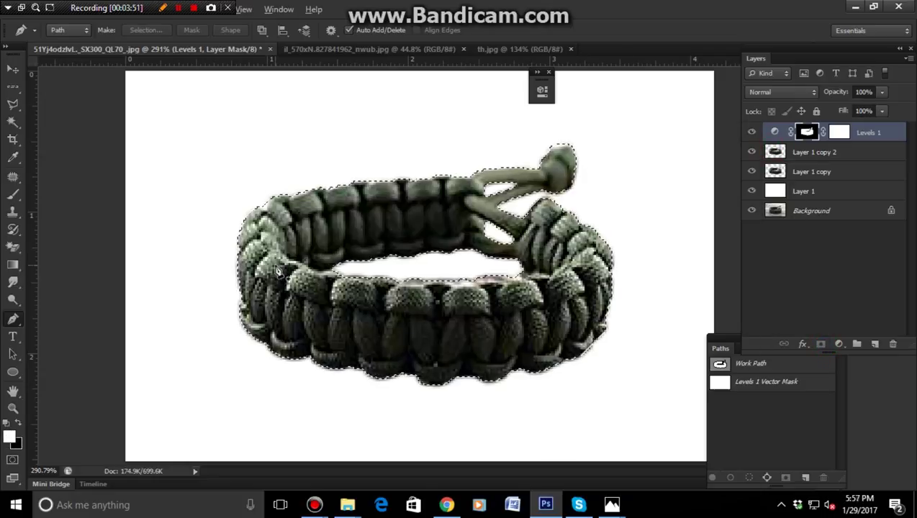
- Paint the Levels mask along the bracelet's left edge with a 90 px brush, then delete Levels 1
click(14, 197)
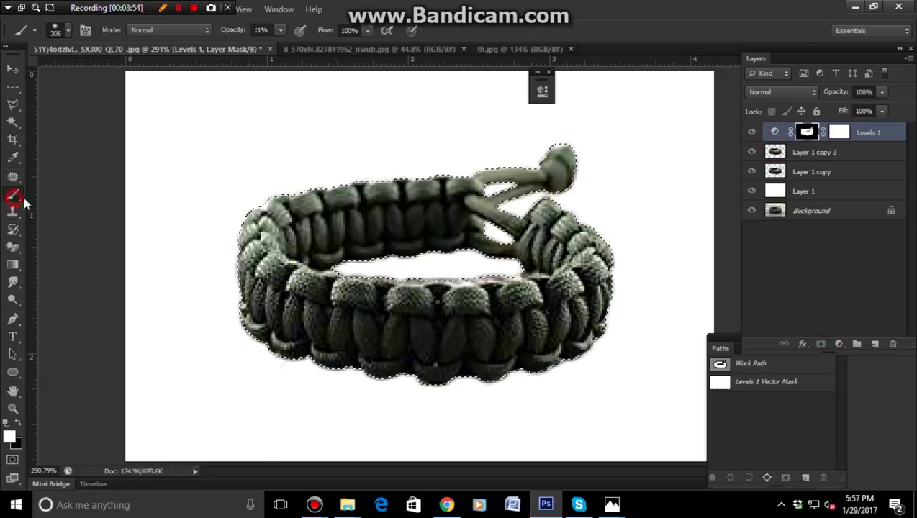
alt+drag(284, 274, 126, 255)
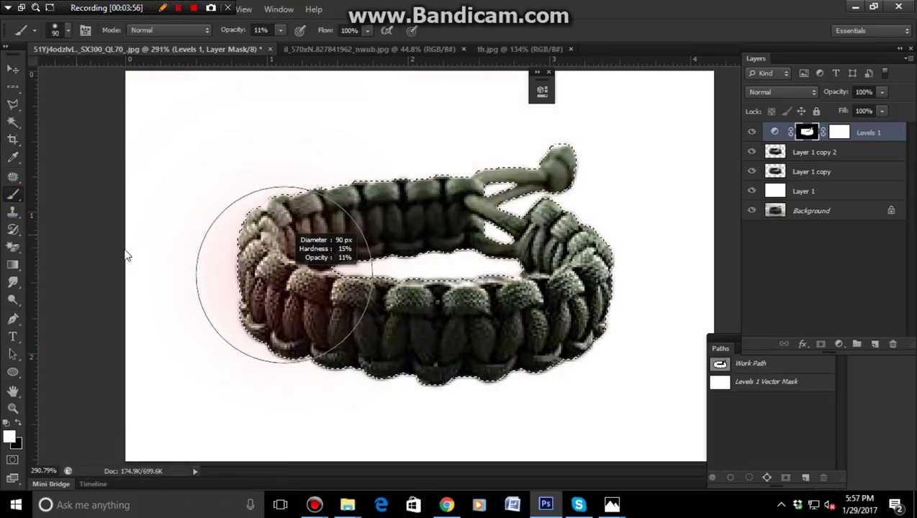
drag(229, 237, 238, 221)
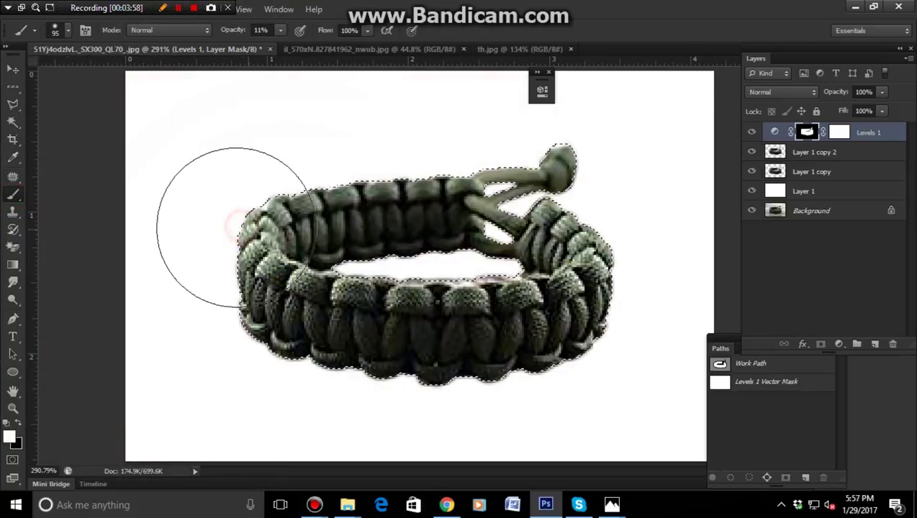
key(0)
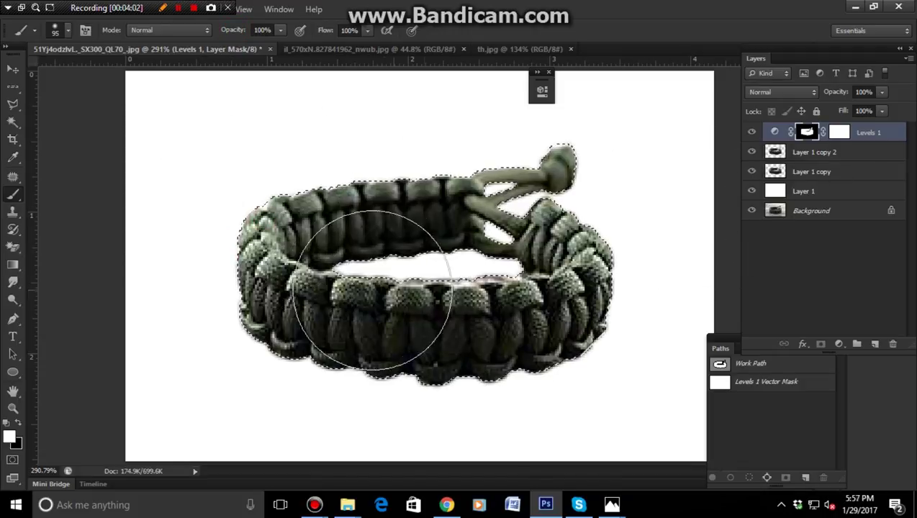
key(x)
drag(232, 211, 222, 219)
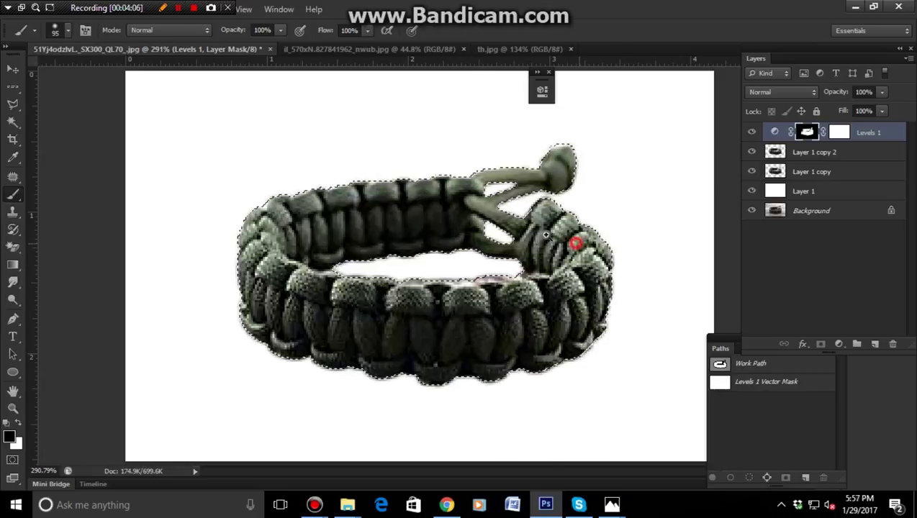
scroll(576, 230, down, 3)
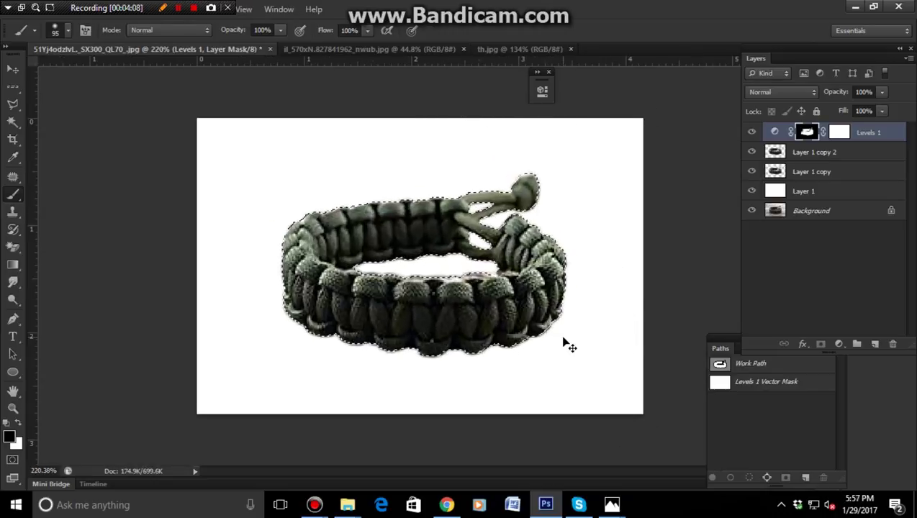
key(Delete)
scroll(547, 338, down, 2)
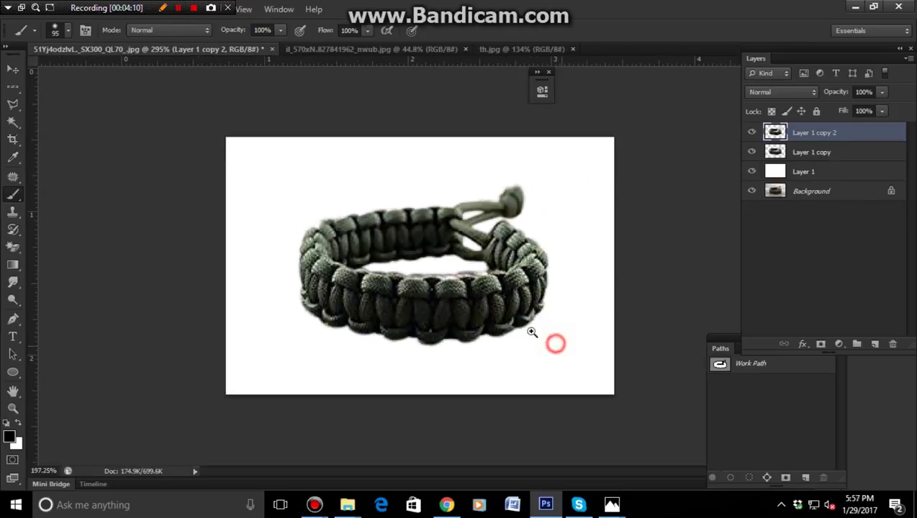
scroll(547, 331, up, 5)
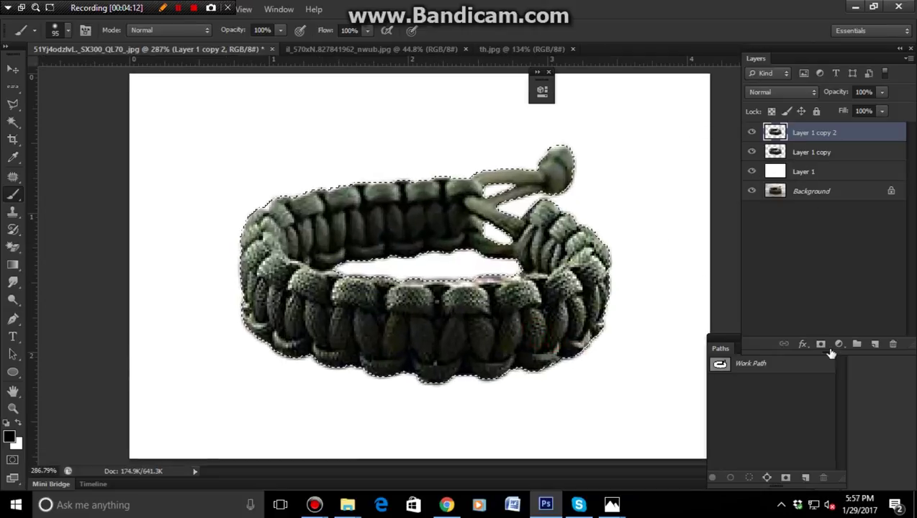
click(840, 345)
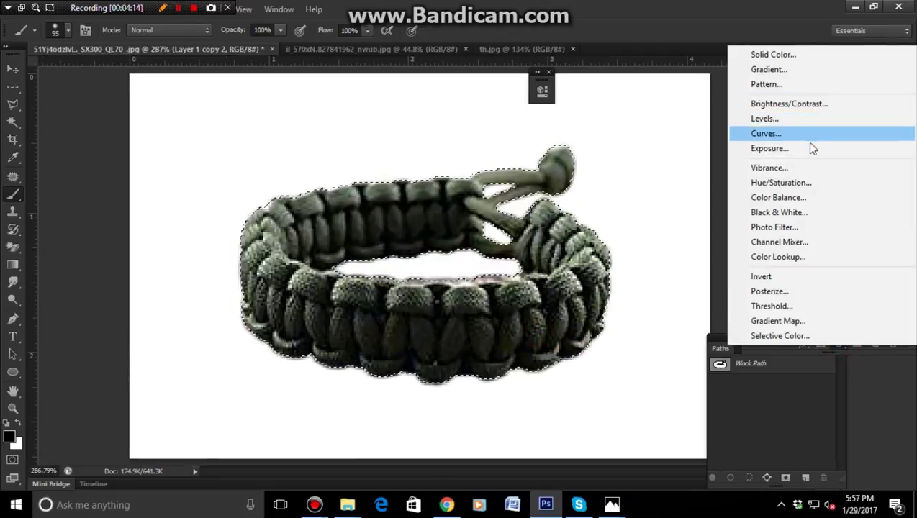
click(812, 148)
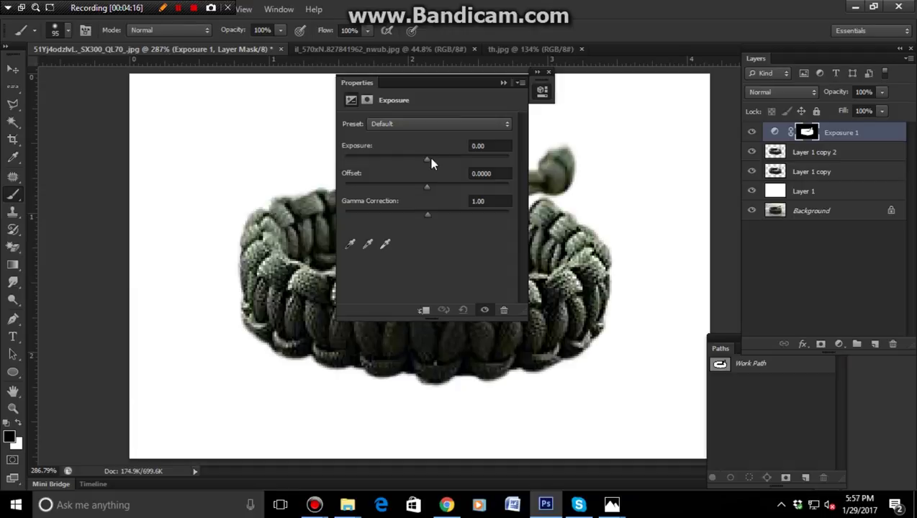
click(430, 160)
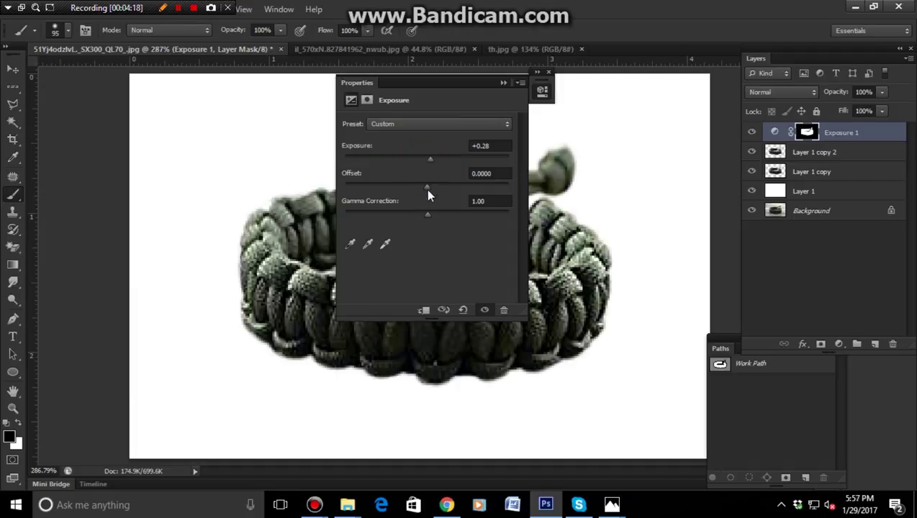
click(431, 214)
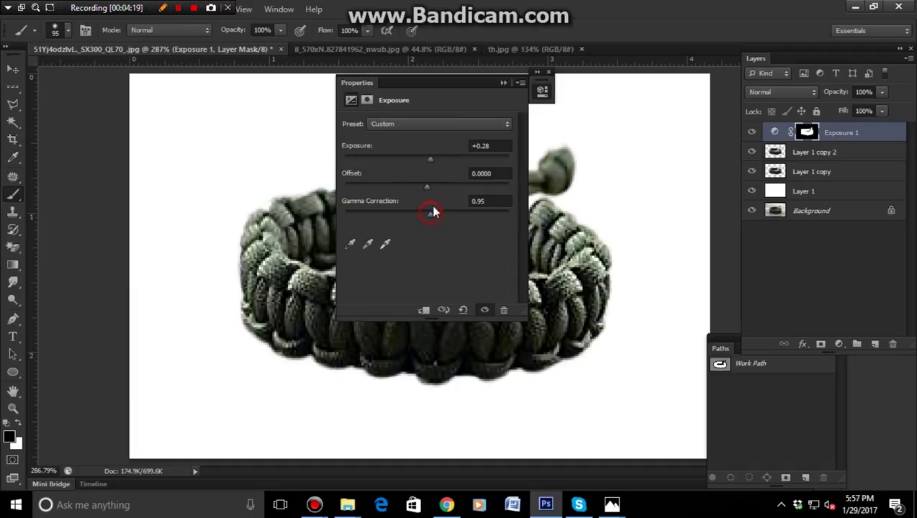
click(504, 84)
mouse_move(566, 385)
mouse_down()
mouse_move(542, 351)
mouse_move(551, 346)
mouse_up()
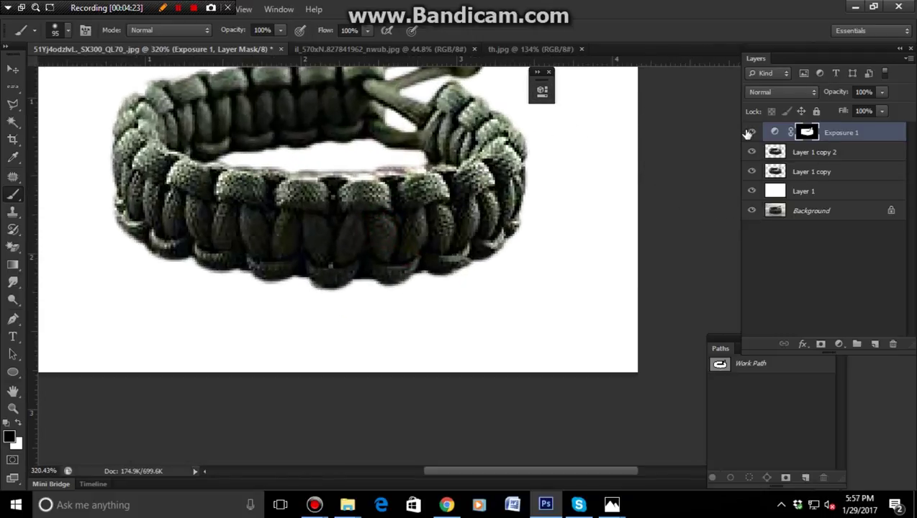
mouse_move(590, 240)
mouse_down()
mouse_move(556, 241)
mouse_move(562, 256)
mouse_up()
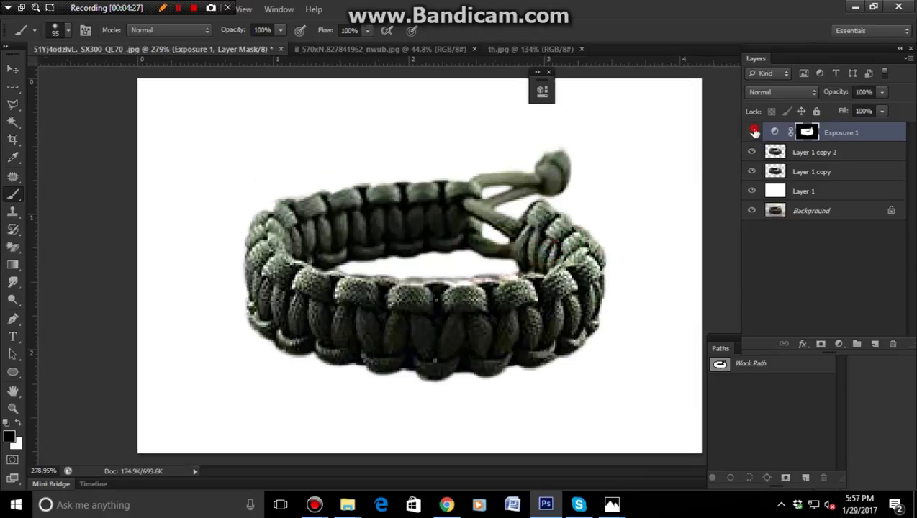
click(752, 132)
click(752, 132)
key(Delete)
drag(568, 271, 539, 293)
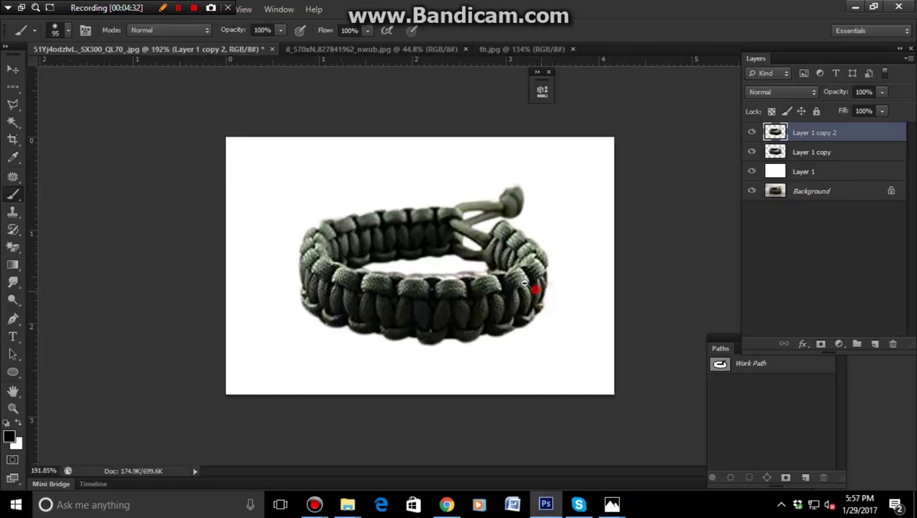
scroll(546, 297, down, 2)
scroll(553, 301, up, 3)
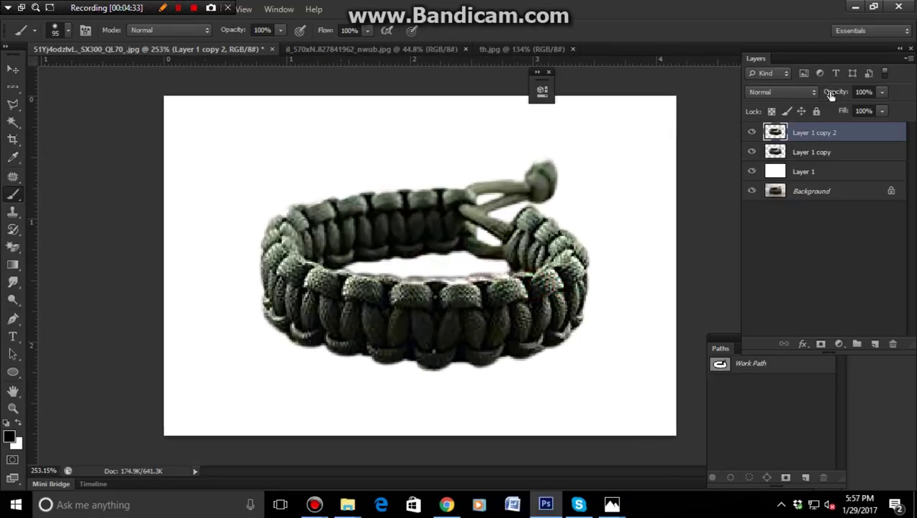
ctrl+click(778, 132)
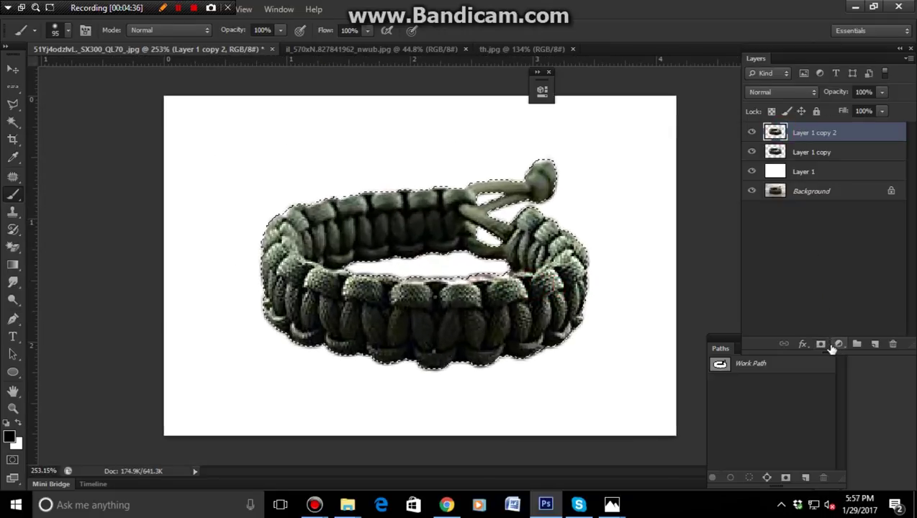
click(839, 344)
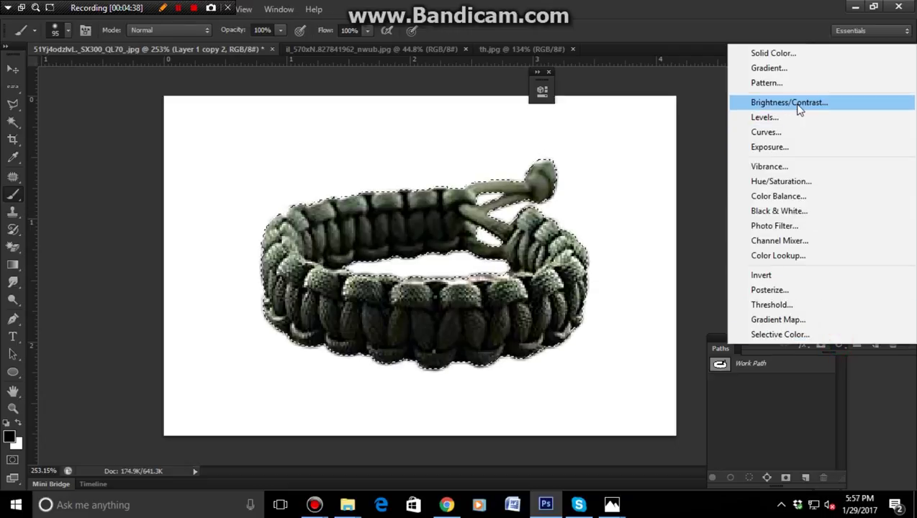
click(799, 108)
drag(429, 157, 431, 157)
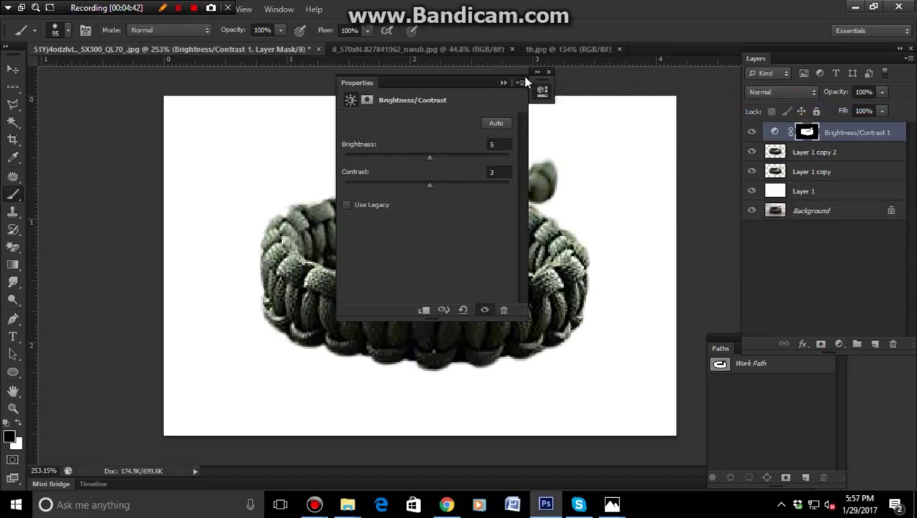
click(496, 83)
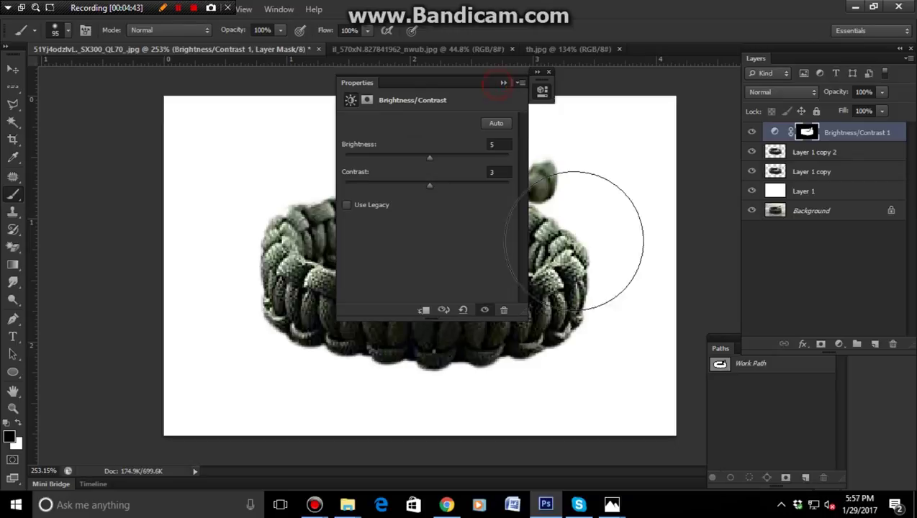
click(498, 79)
mouse_move(522, 286)
mouse_down()
mouse_move(484, 293)
mouse_move(612, 263)
mouse_up()
click(751, 132)
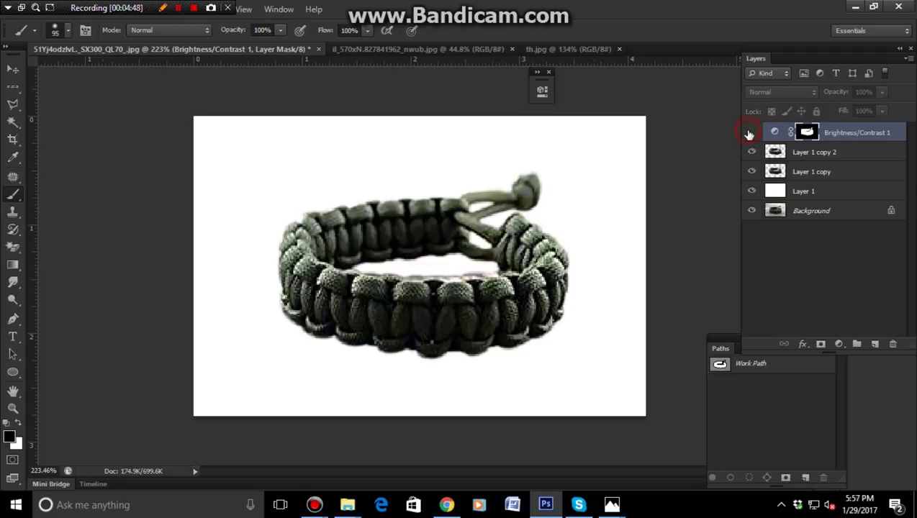
click(751, 133)
click(751, 132)
click(751, 133)
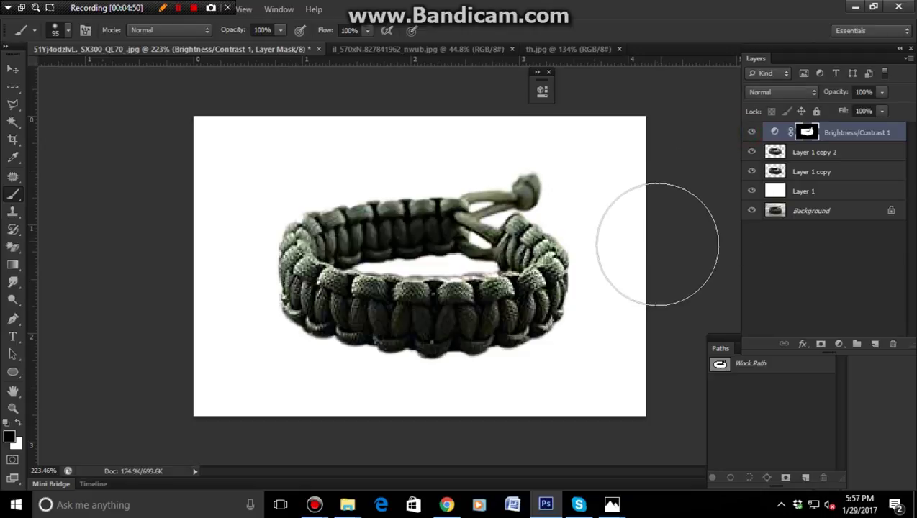
key(Delete)
drag(637, 253, 576, 307)
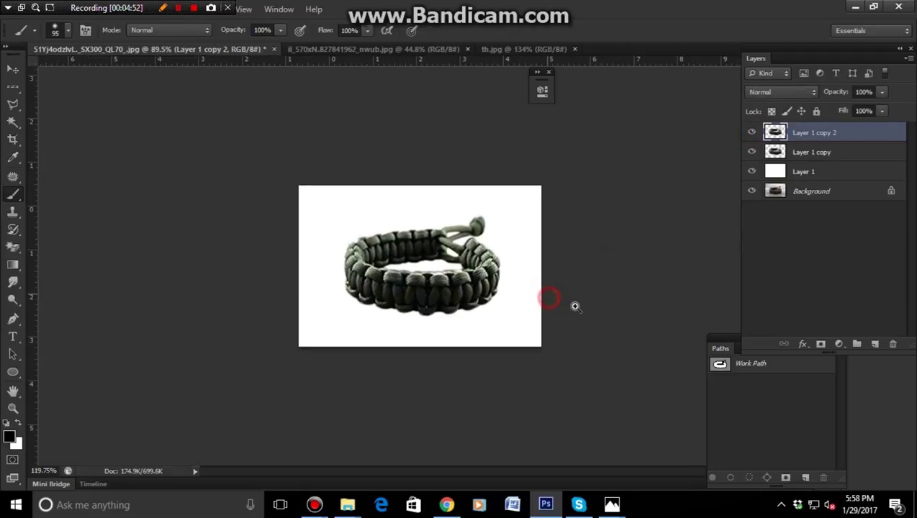
alt+click(751, 193)
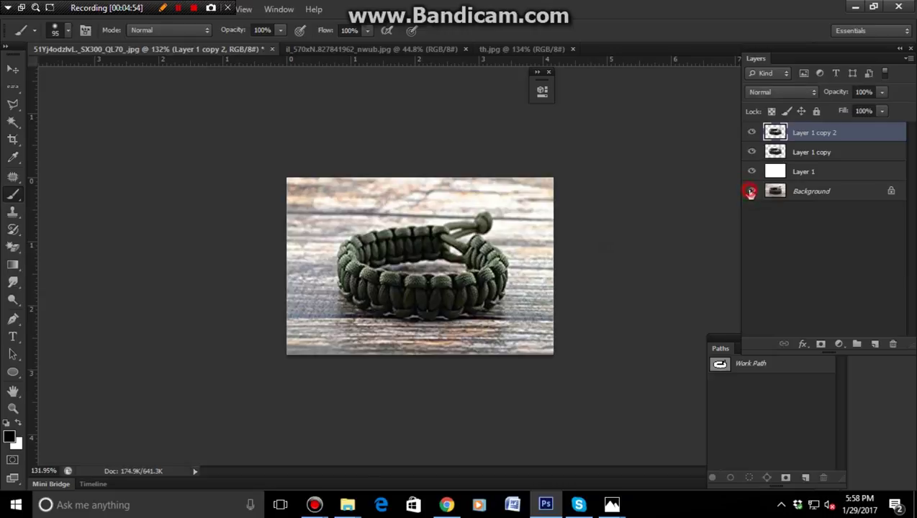
alt+click(751, 193)
alt+click(751, 193)
alt+click(751, 193)
alt+click(750, 192)
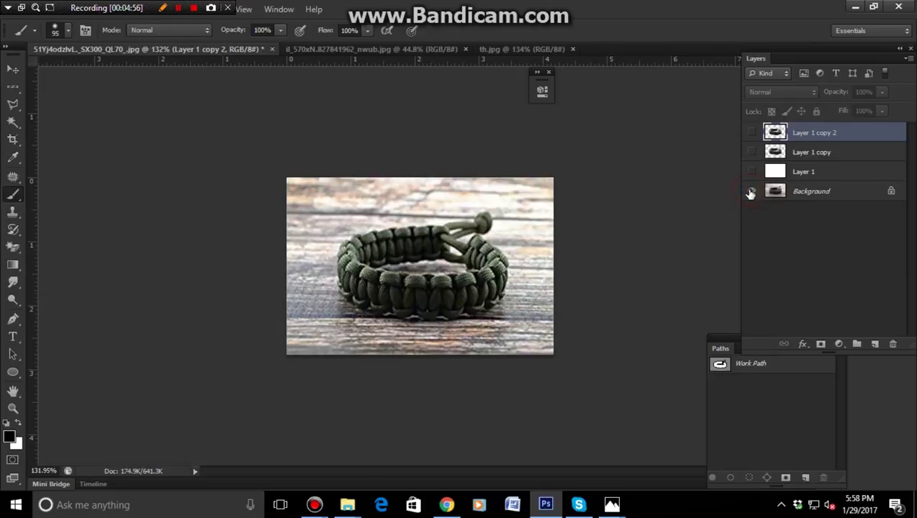
alt+click(750, 193)
alt+click(750, 193)
alt+click(751, 193)
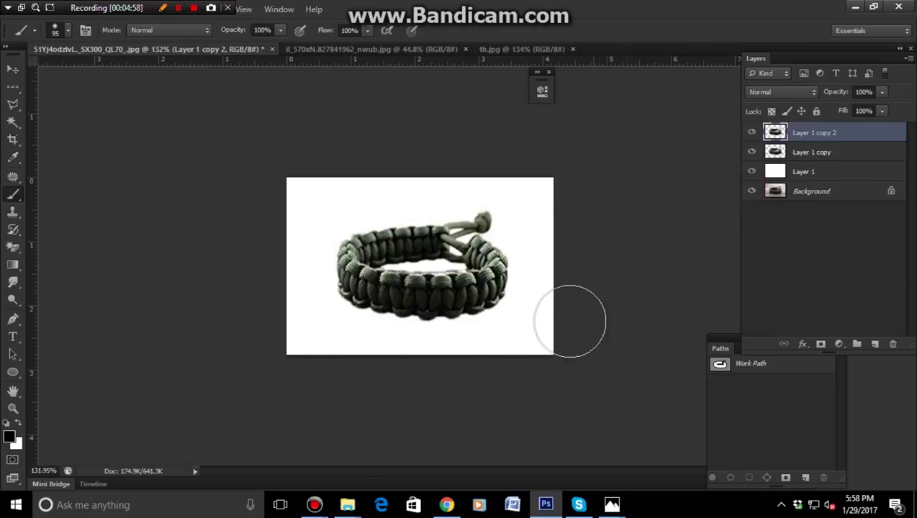
click(504, 327)
key(ctrl+z)
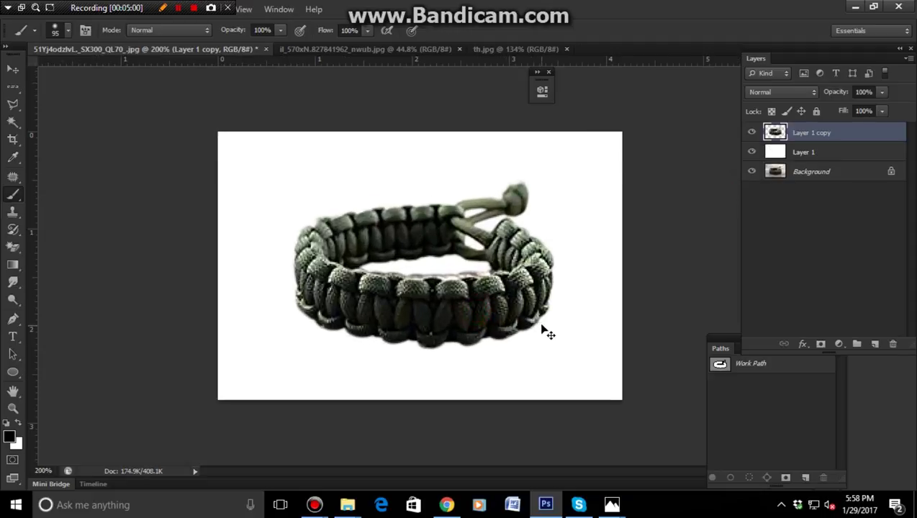
key(ctrl+j)
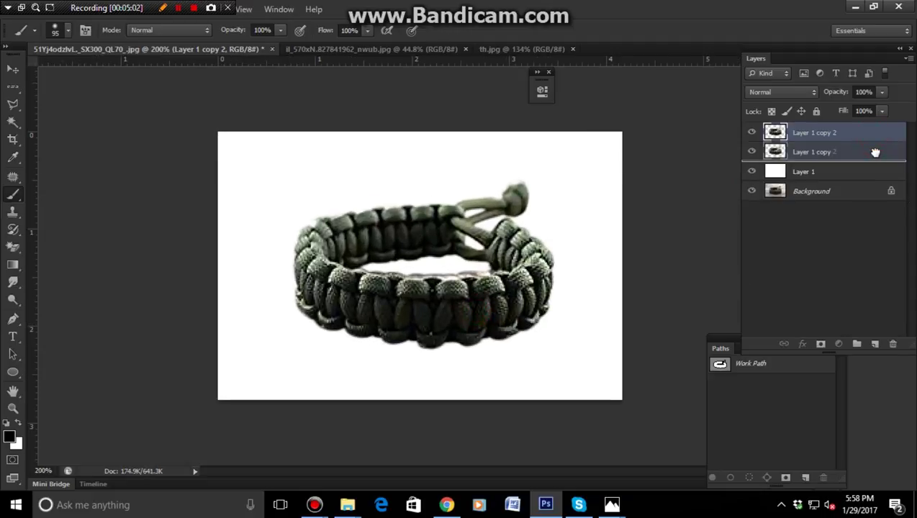
- Move Layer 1 copy 2 beneath Layer 1 copy, load its outline and preview a 0°, 266-pixel Motion Blur
drag(872, 136, 873, 159)
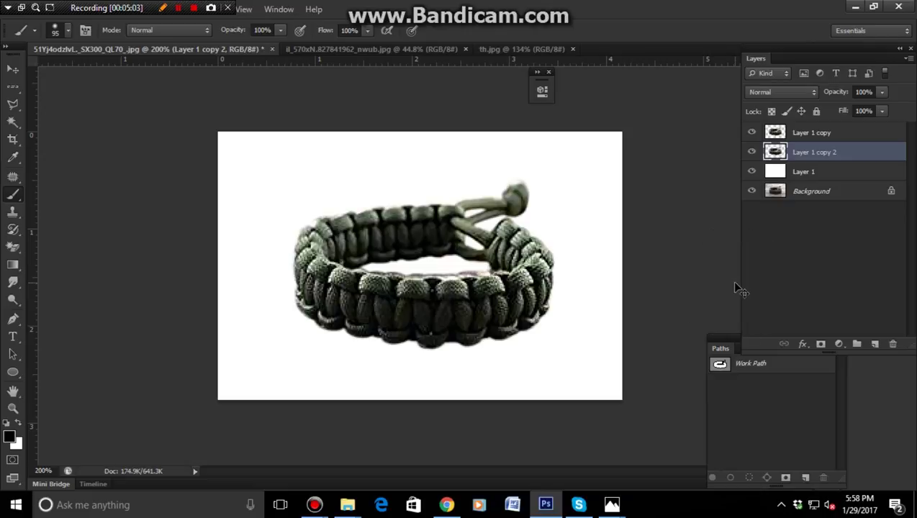
key(ctrl+t)
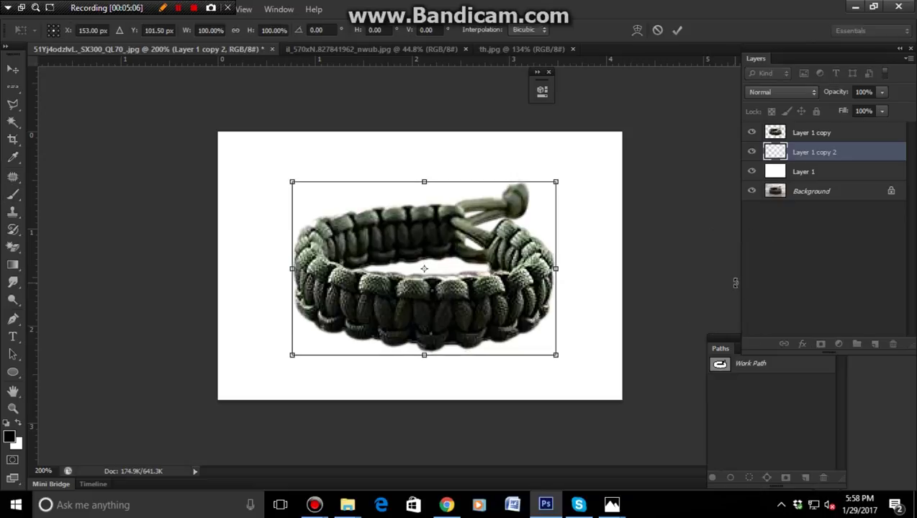
key(Return)
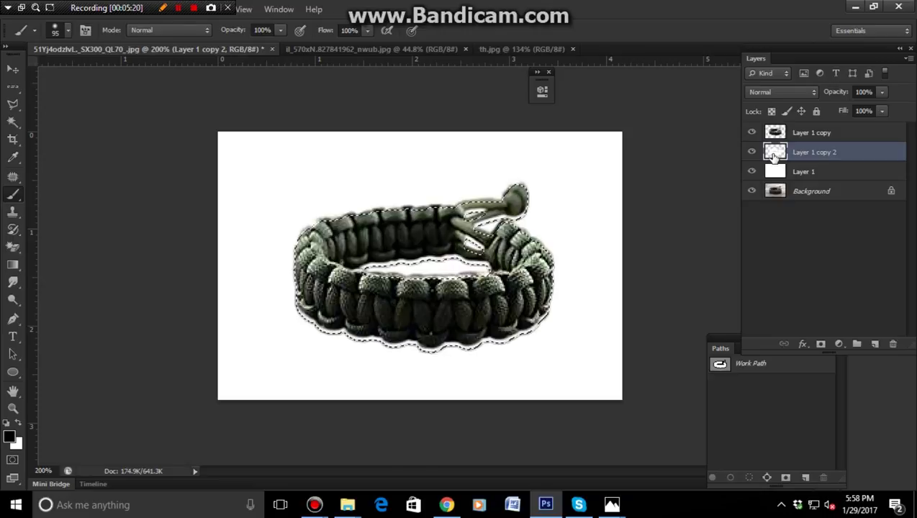
key(super)
ctrl+click(774, 156)
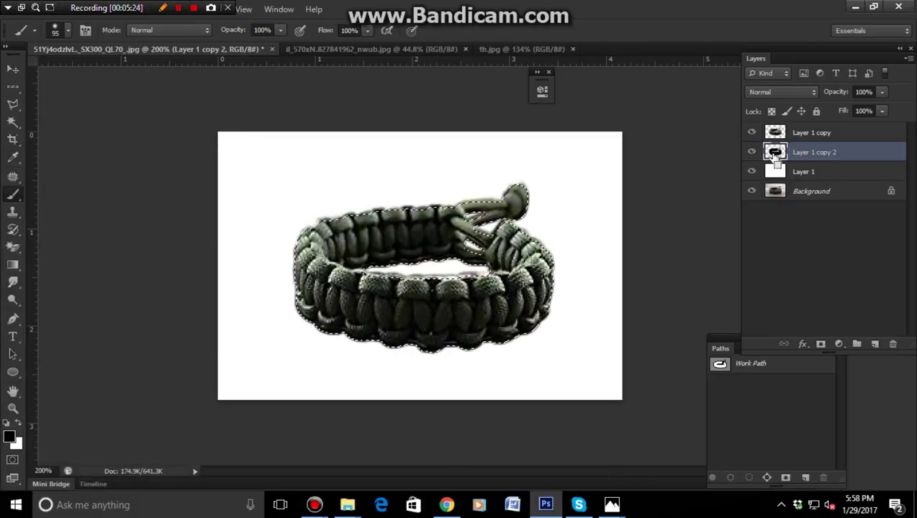
key(ctrl+alt+f)
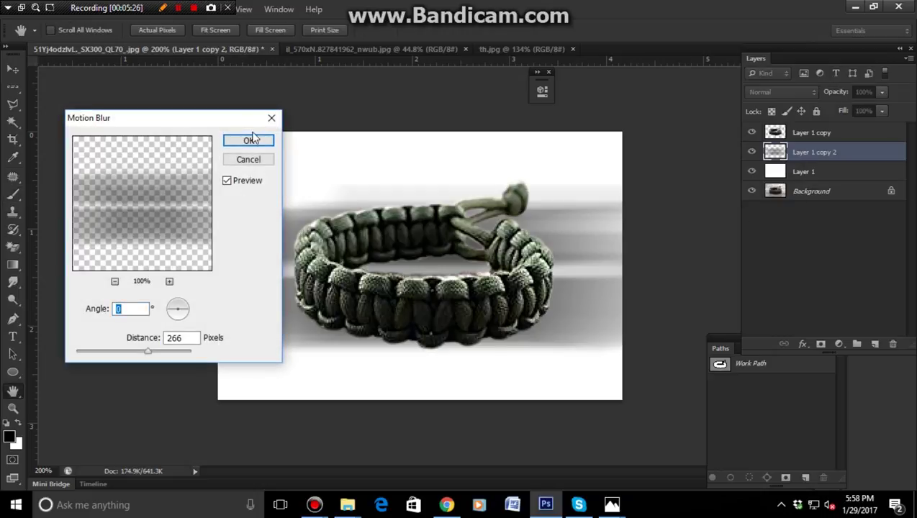
- Apply the horizontal motion blur to the shadow layer and add a layer mask to it
click(260, 141)
key(b)
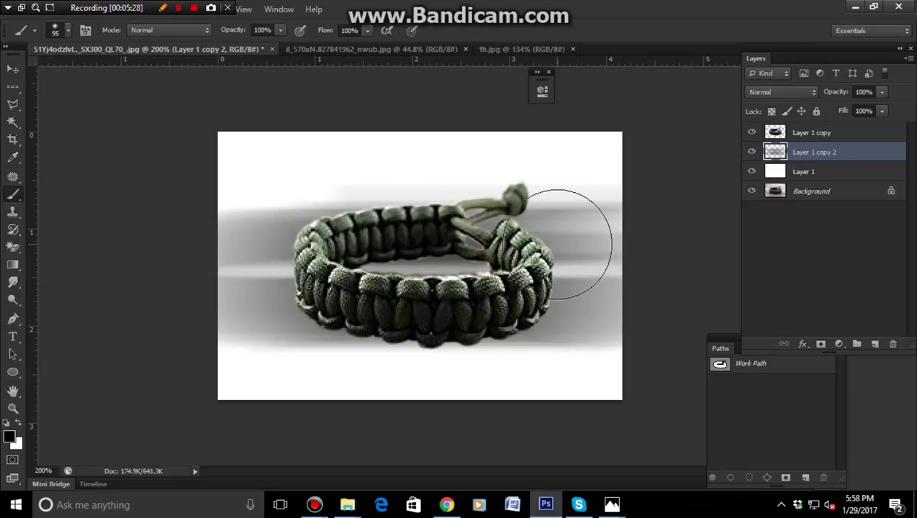
click(821, 344)
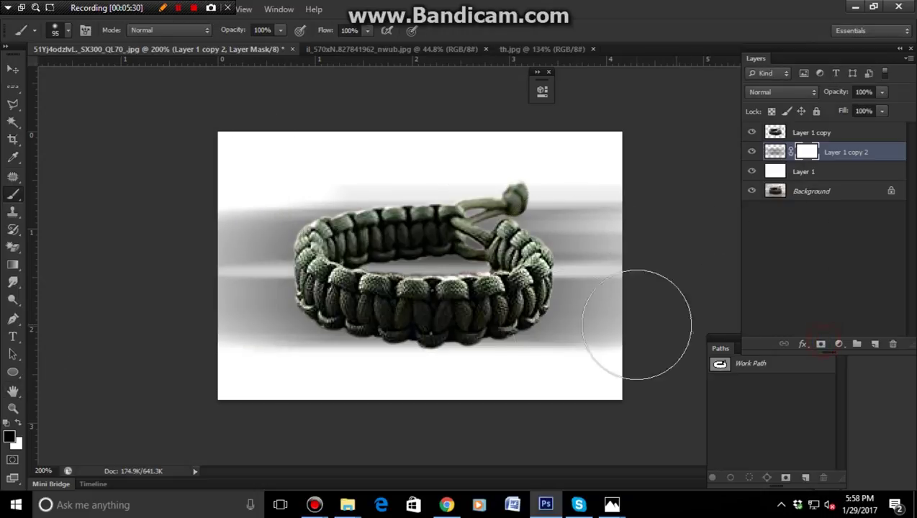
scroll(533, 301, down, 2)
scroll(520, 293, up, 2)
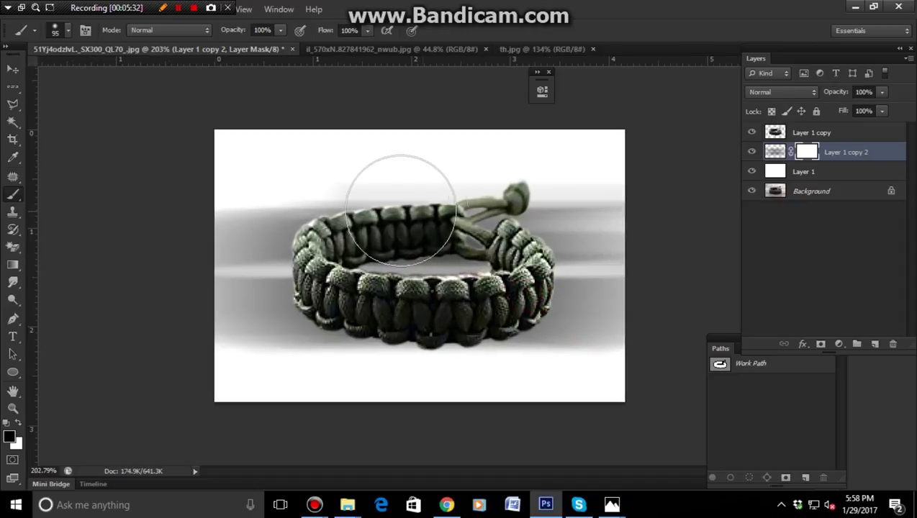
- Paint black on the mask to hide shadow at the left, lower right and upper right
mouse_move(302, 199)
mouse_down()
mouse_move(250, 277)
mouse_move(223, 273)
mouse_move(246, 286)
mouse_move(236, 346)
mouse_move(270, 379)
mouse_move(262, 389)
mouse_move(289, 389)
mouse_move(319, 405)
mouse_up()
drag(553, 406, 557, 393)
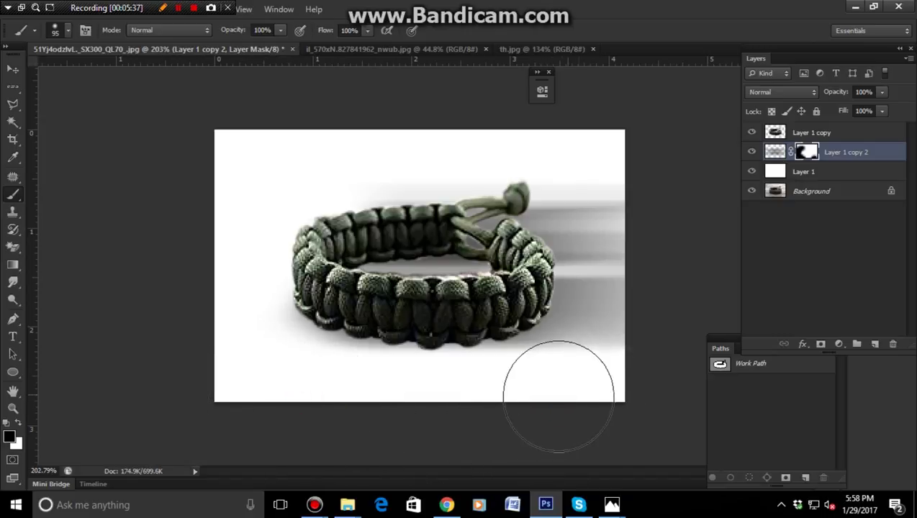
mouse_move(632, 321)
mouse_down()
mouse_move(558, 395)
mouse_move(600, 360)
mouse_move(561, 389)
mouse_move(639, 293)
mouse_move(612, 264)
mouse_move(583, 194)
mouse_move(591, 223)
mouse_up()
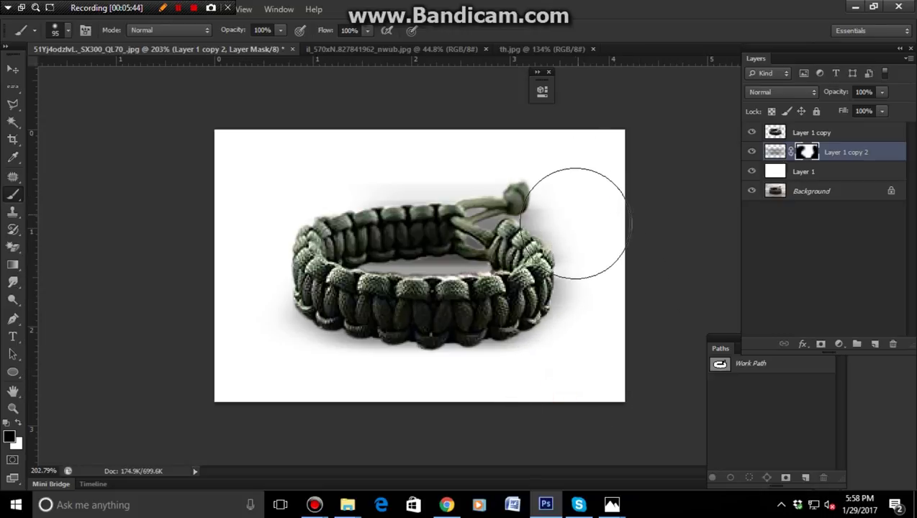
alt+right_click(576, 223)
- With a smaller brush, clear shadow inside the loop and along the bracelet's right and lower edges
alt+right_click(450, 283)
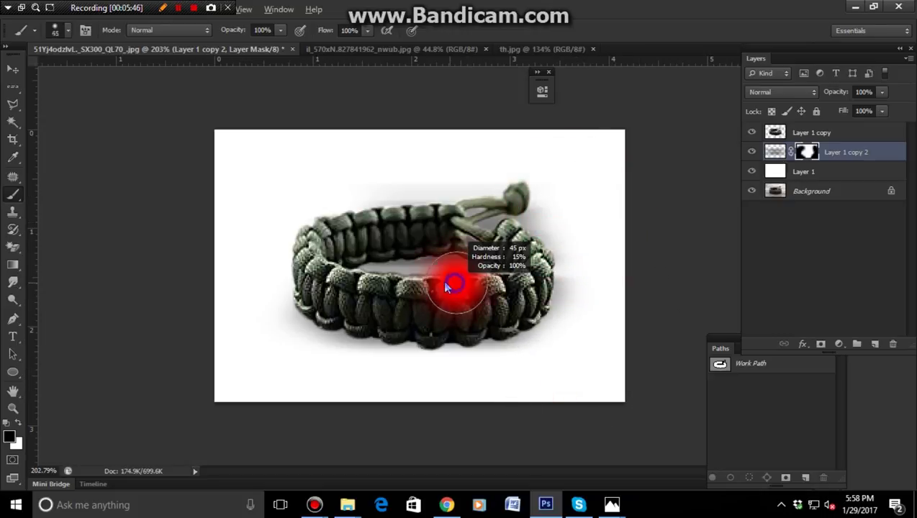
mouse_move(455, 283)
mouse_down()
mouse_move(396, 288)
mouse_move(477, 275)
mouse_move(483, 252)
mouse_up()
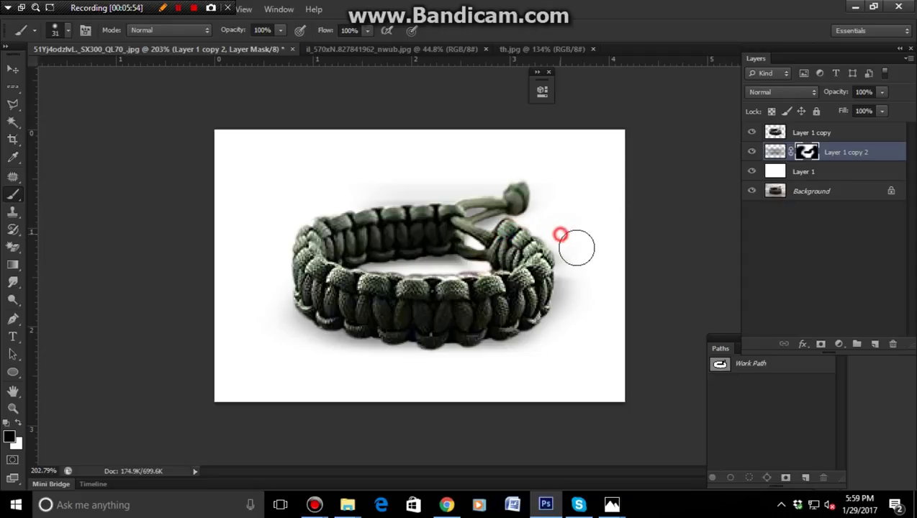
click(586, 273)
click(575, 318)
click(580, 277)
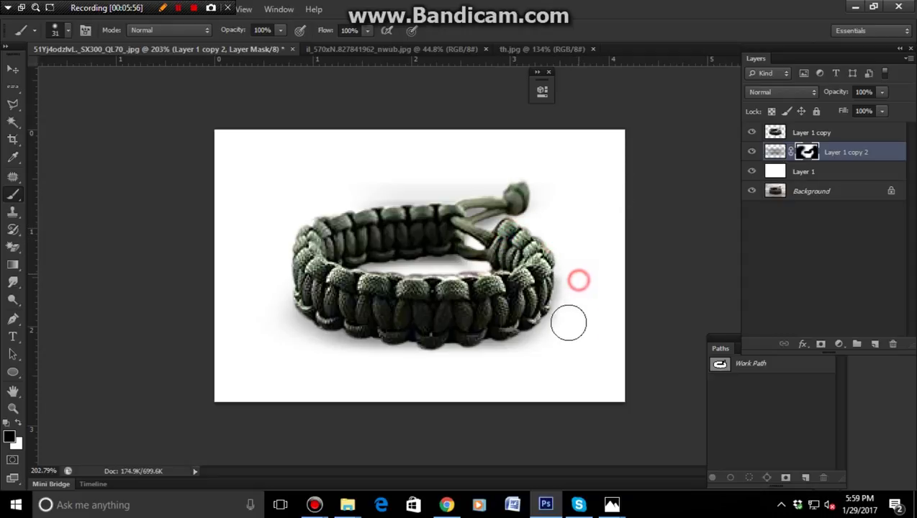
click(559, 334)
click(508, 369)
click(517, 360)
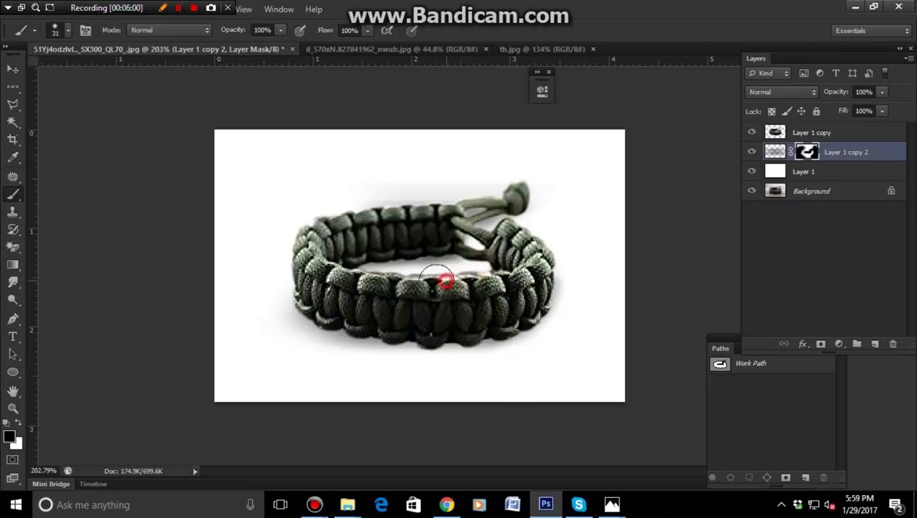
- With a larger brush, mask shadow along the inner, upper-left and left edges, knot and right side
drag(436, 277, 369, 291)
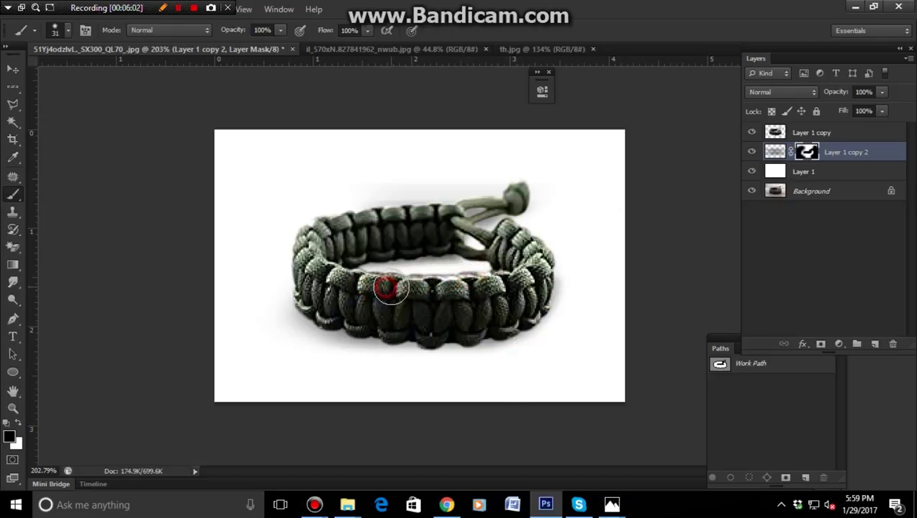
key(bracketright)
drag(277, 238, 338, 208)
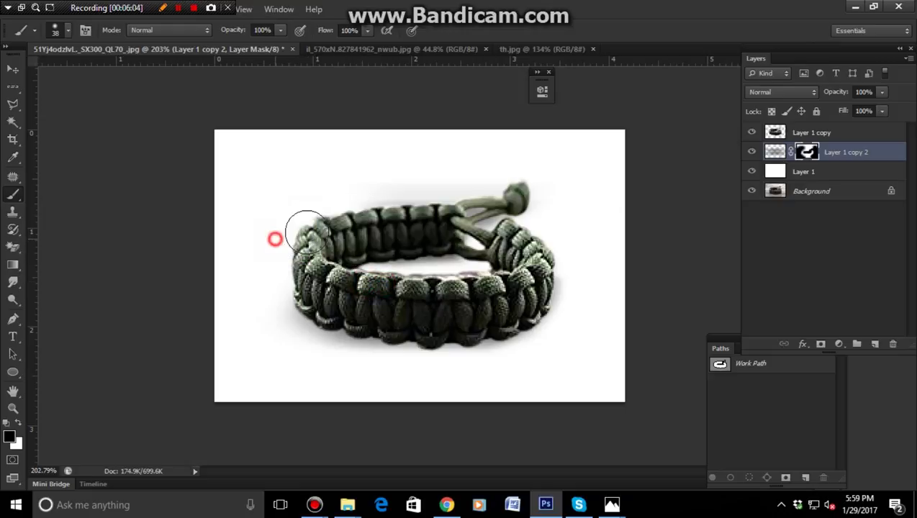
mouse_move(404, 196)
mouse_down()
mouse_move(548, 176)
mouse_move(529, 192)
mouse_move(459, 192)
mouse_move(463, 185)
mouse_move(456, 191)
mouse_move(529, 184)
mouse_move(452, 195)
mouse_up()
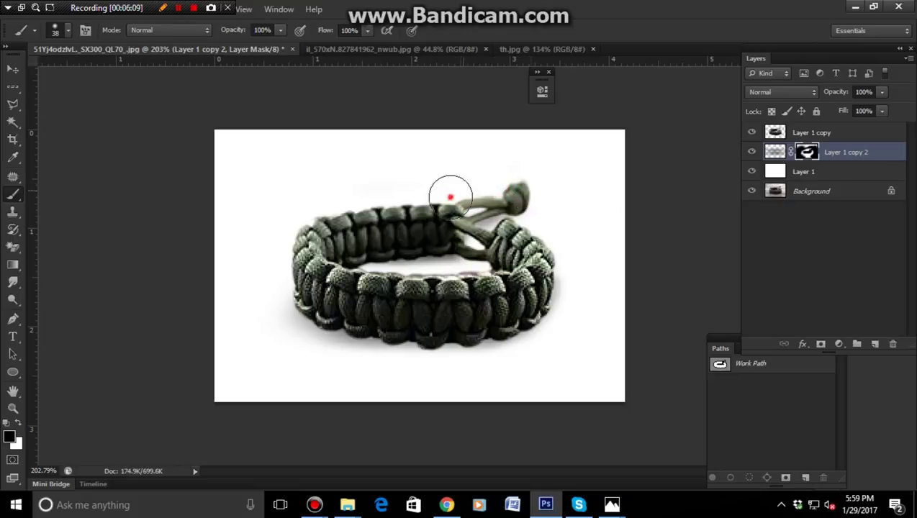
key(bracketright)
key(bracketright)
key(bracketright)
mouse_move(329, 231)
mouse_down()
mouse_move(280, 248)
mouse_move(278, 288)
mouse_move(302, 241)
mouse_up()
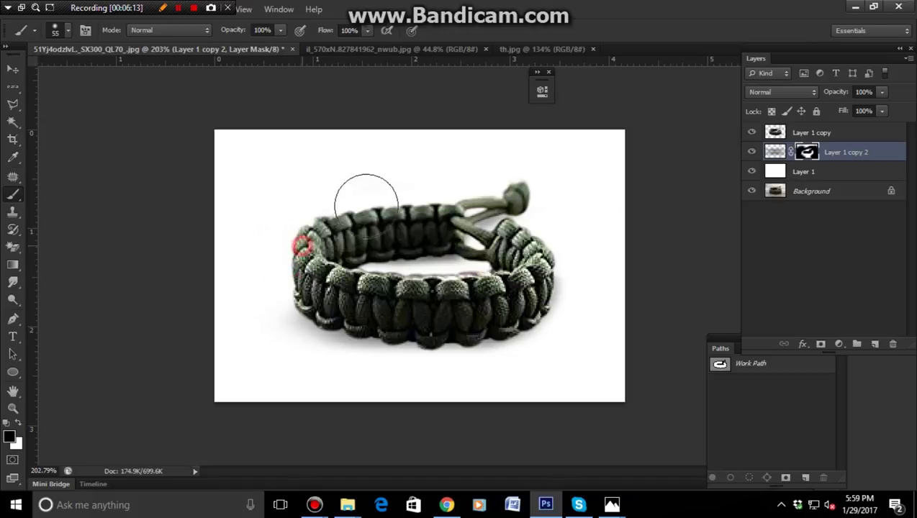
drag(456, 178, 538, 180)
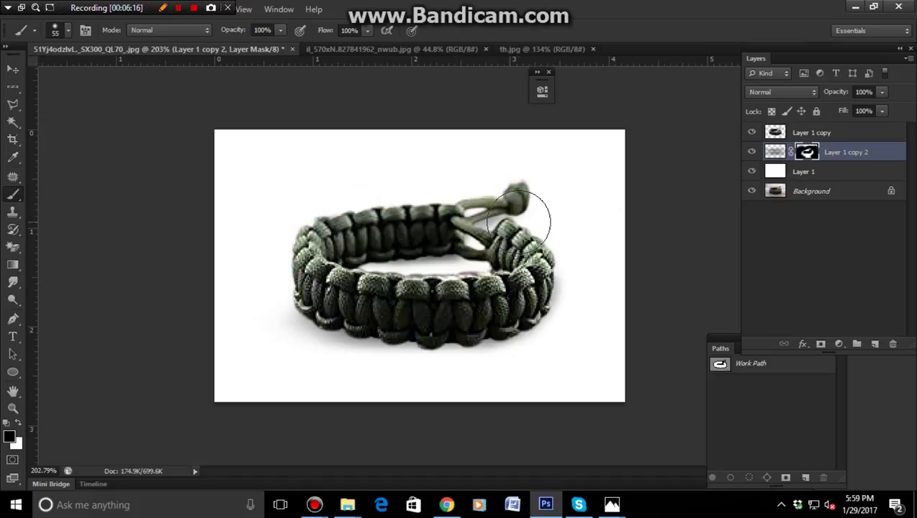
drag(519, 220, 479, 299)
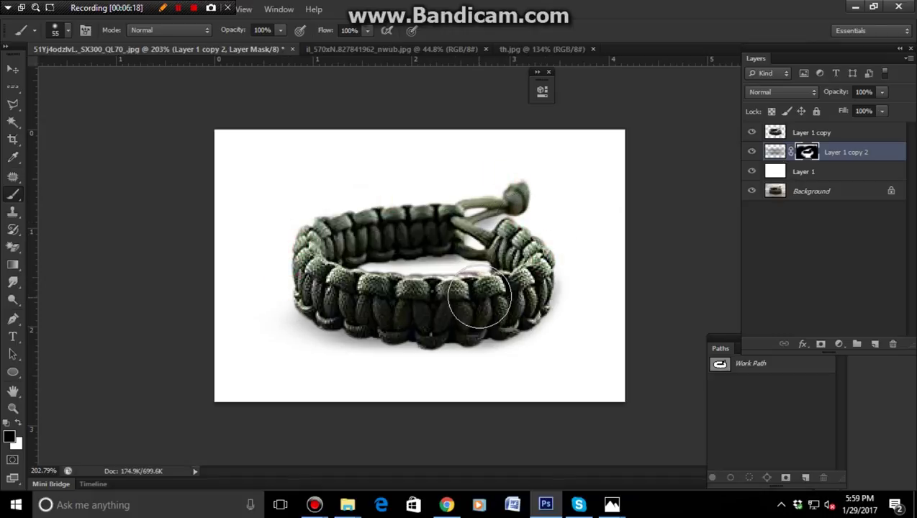
- Toggle the shadow layer's visibility off and on to compare the result
scroll(443, 313, down, 5)
scroll(443, 313, up, 3)
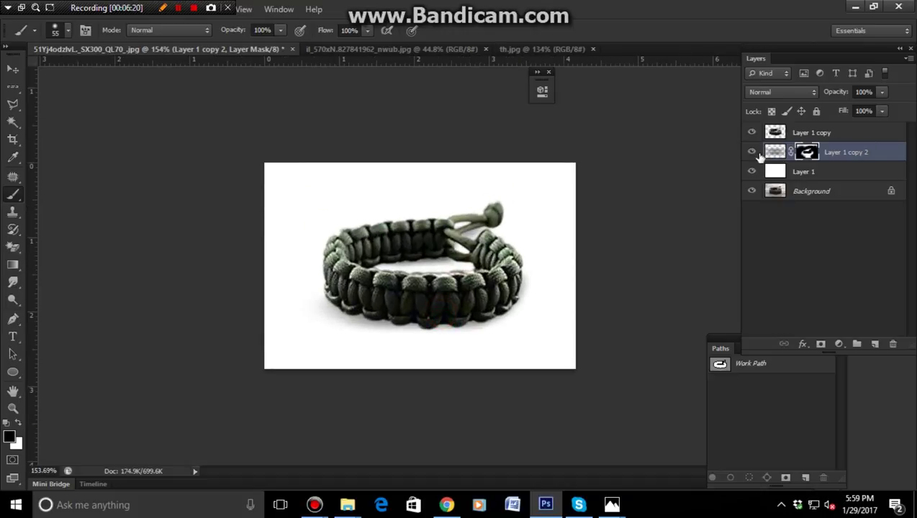
click(752, 152)
click(751, 152)
scroll(489, 298, down, 2)
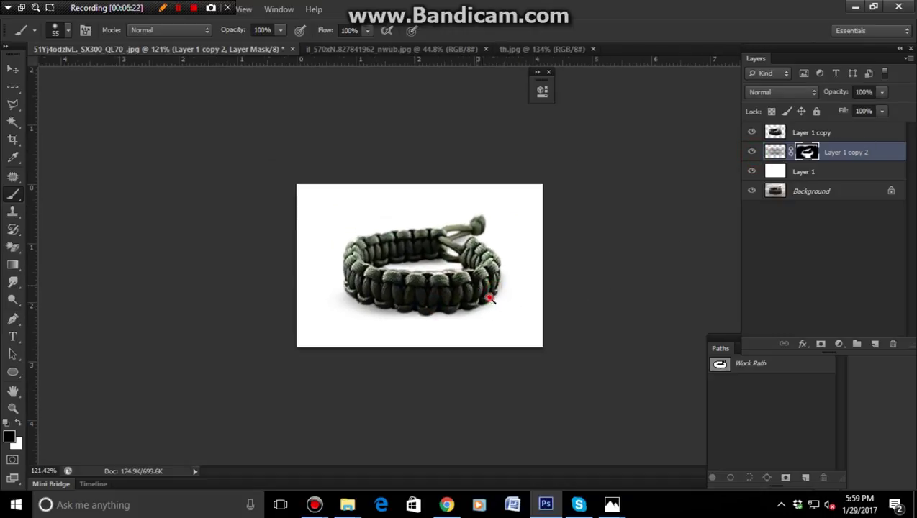
scroll(490, 298, up, 2)
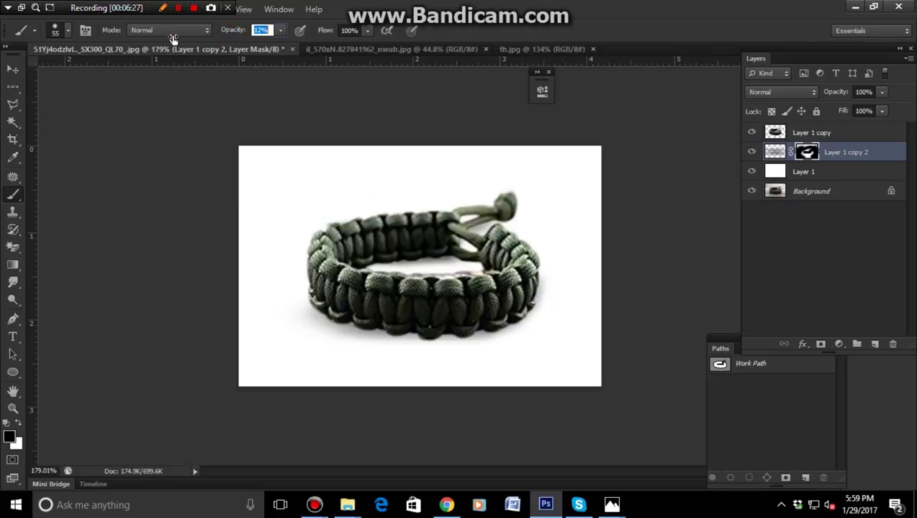
- Set brush opacity to 12%, enlarge it, and softly paint the mask across the bracelet
click(379, 313)
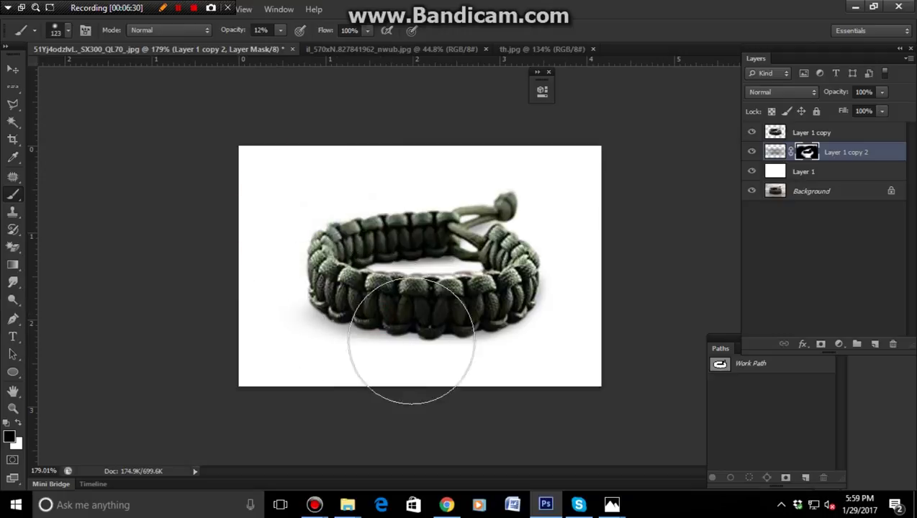
click(523, 329)
drag(524, 329, 552, 204)
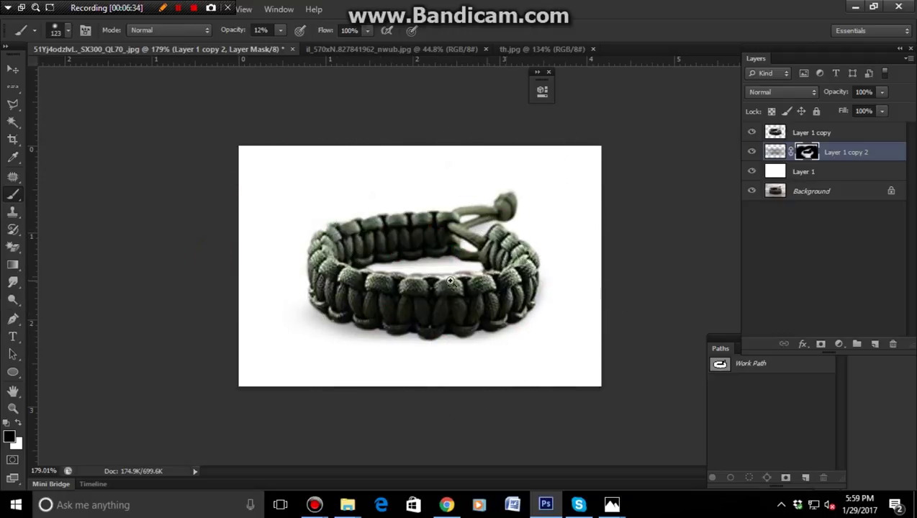
drag(310, 214, 241, 214)
drag(502, 316, 748, 249)
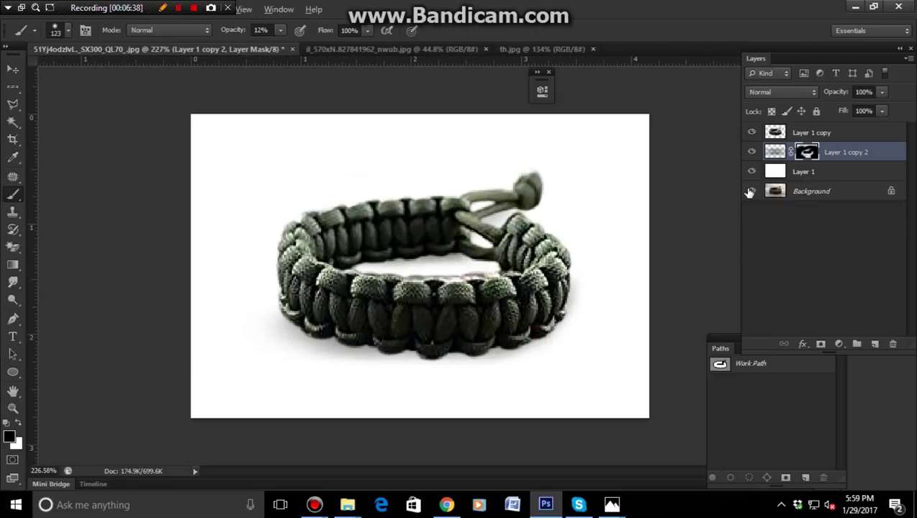
- Repeatedly toggle layer visibility to compare the original wood photo with the white-background result
alt+click(750, 192)
alt+click(750, 193)
alt+click(750, 192)
alt+click(749, 191)
alt+click(749, 192)
alt+click(749, 191)
alt+click(750, 192)
alt+click(750, 192)
alt+click(750, 192)
alt+click(750, 192)
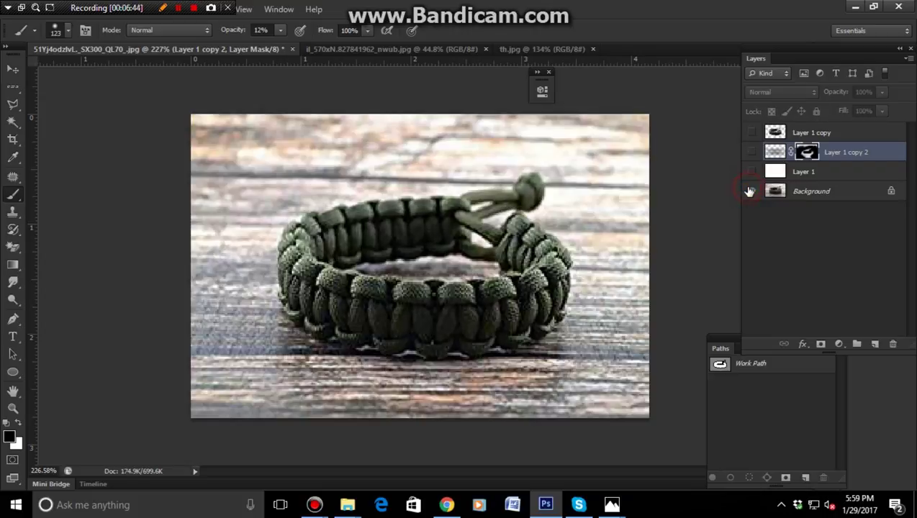
alt+click(749, 192)
alt+click(749, 191)
alt+click(750, 191)
alt+click(750, 191)
alt+click(750, 192)
alt+click(750, 192)
alt+click(750, 191)
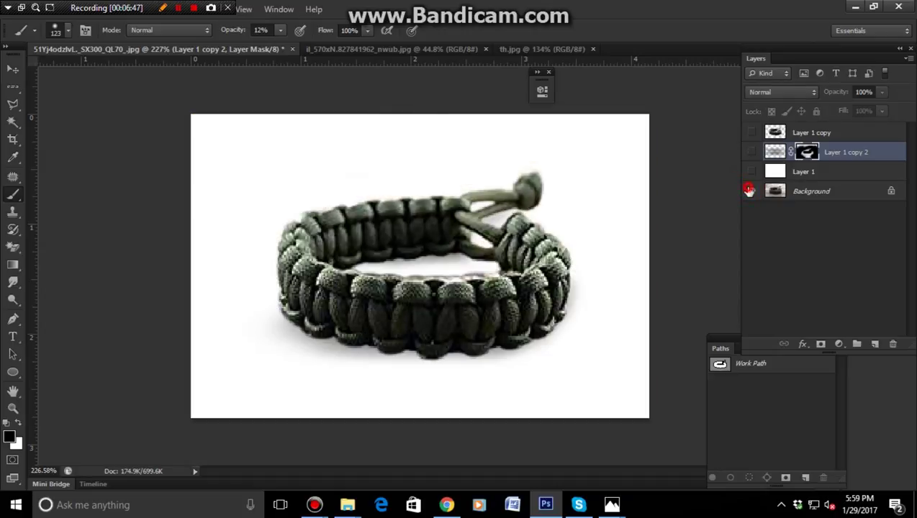
alt+click(750, 192)
alt+click(749, 191)
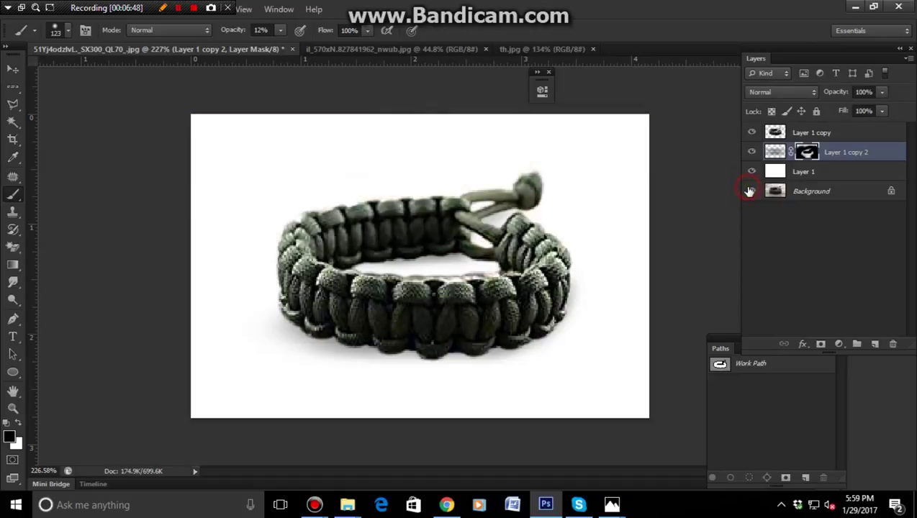
- Group Layer 1 copy, Layer 1 copy 2 and Layer 1 into Group 1 with Ctrl+G
click(836, 133)
shift+click(833, 173)
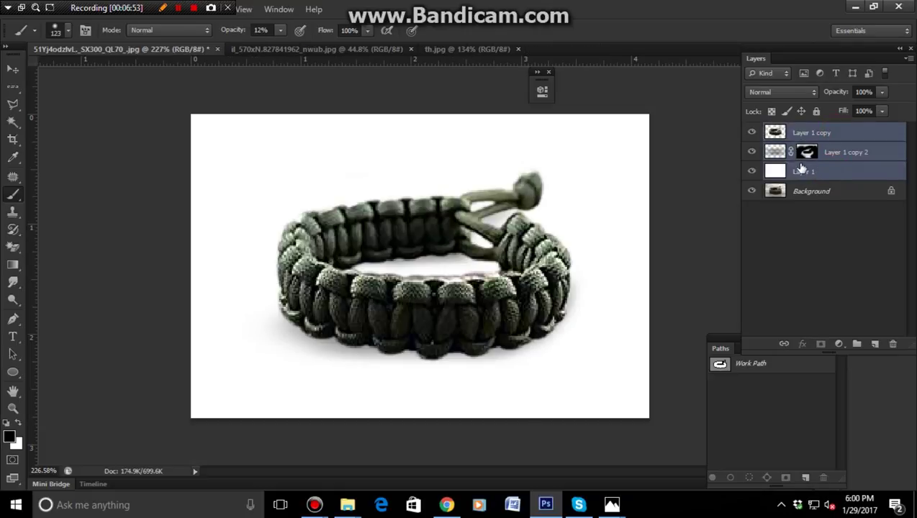
key(ctrl+g)
drag(537, 241, 612, 226)
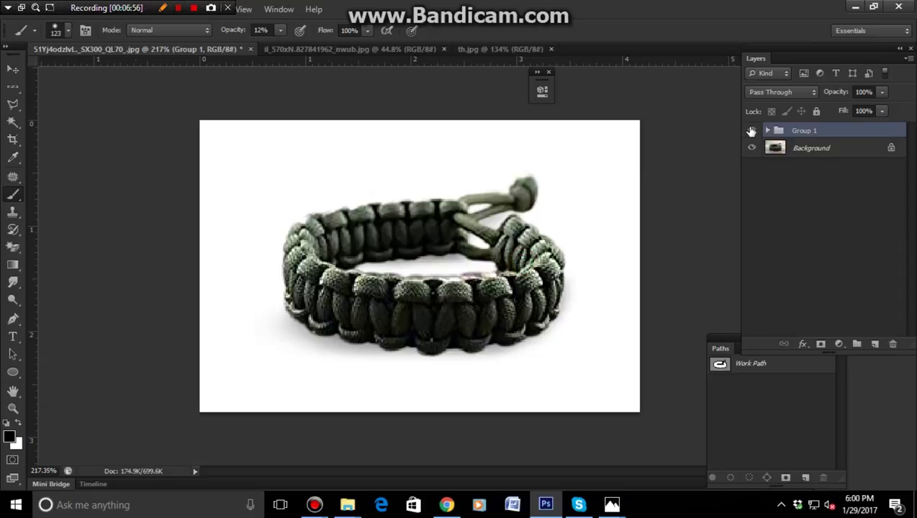
- Repeatedly toggle Group 1's visibility to compare the result with the original Background
click(751, 130)
click(751, 131)
click(751, 130)
click(751, 130)
click(751, 130)
click(751, 131)
click(751, 130)
click(751, 130)
click(751, 130)
click(751, 131)
click(751, 130)
click(751, 130)
click(751, 130)
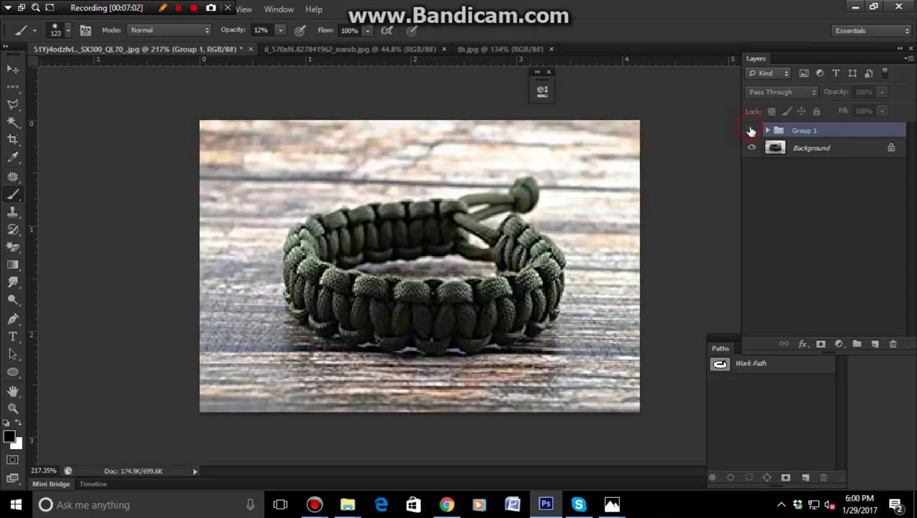
click(751, 130)
click(751, 131)
click(751, 130)
click(751, 131)
click(751, 131)
click(751, 130)
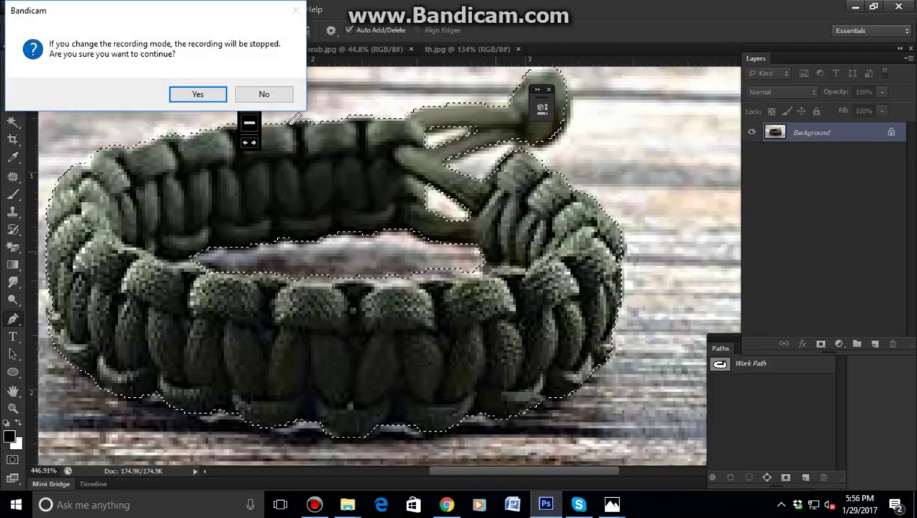
- Answer No to Bandicam's recording-mode prompt and dismiss the Bandicam window
click(264, 95)
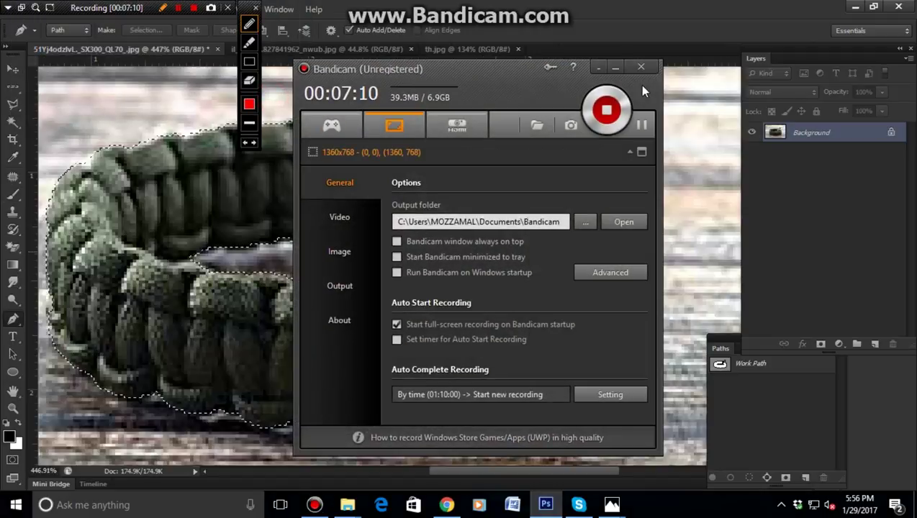
click(647, 67)
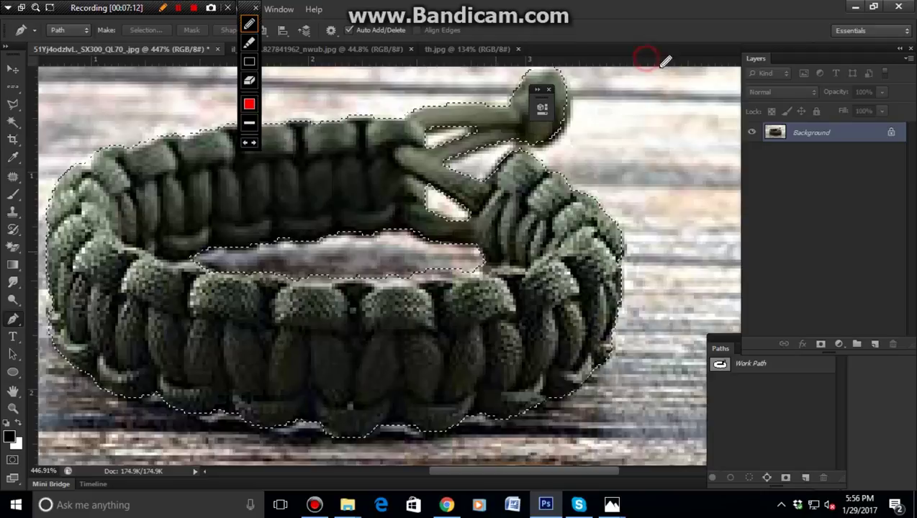